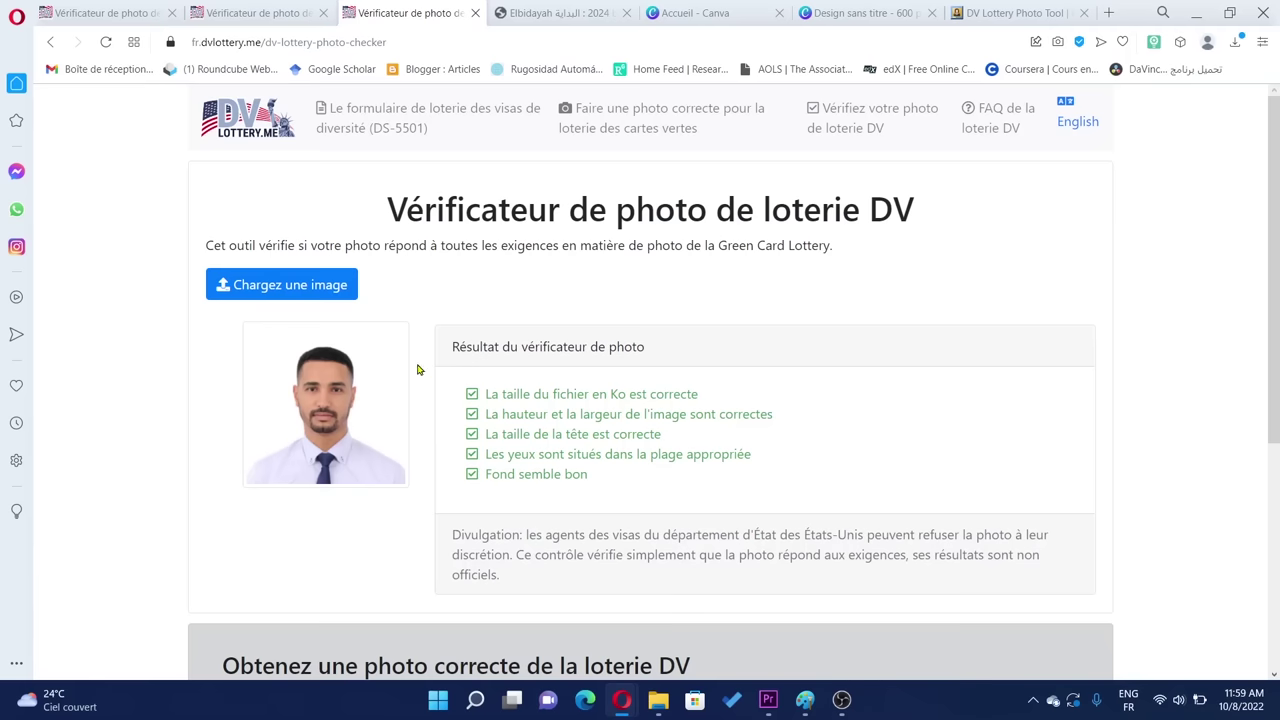
Step: Examine the medical glasses and JPEG format rules in the Elbidayah photo article, consulting the DV photo checker's result
left_click(688, 10)
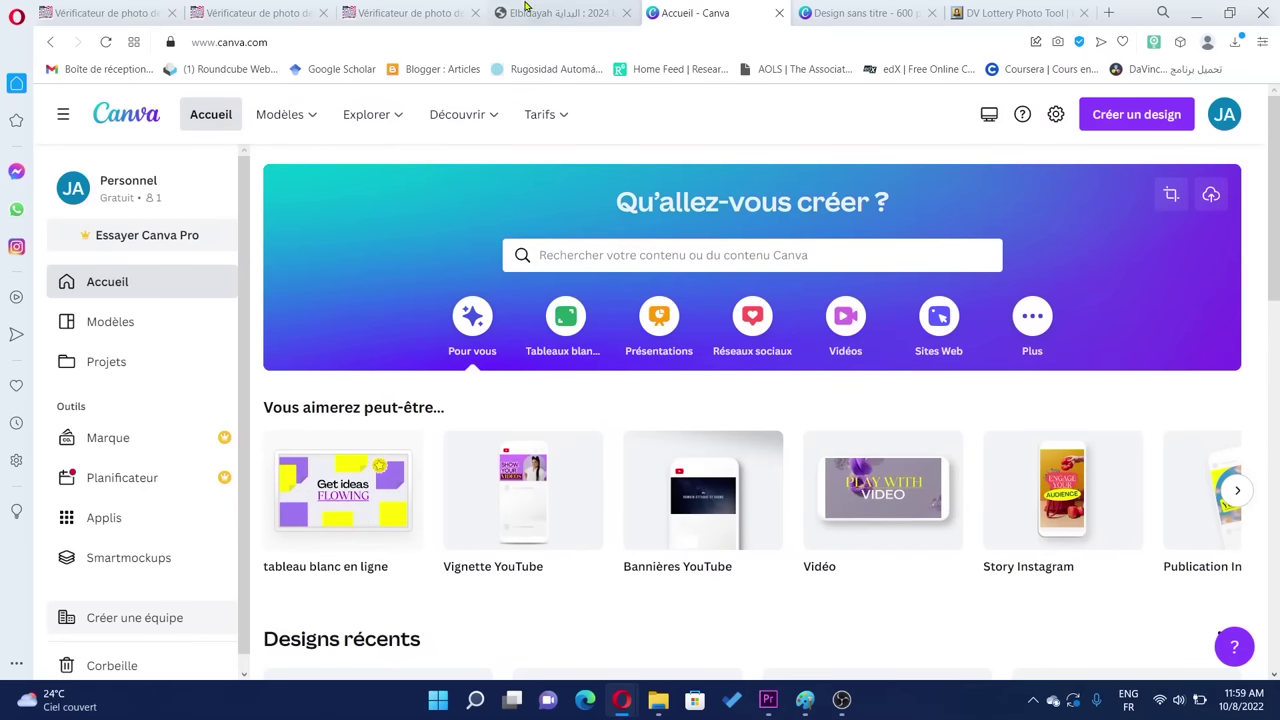
key("ctrl+shift+Tab")
triple_click(1000, 458)
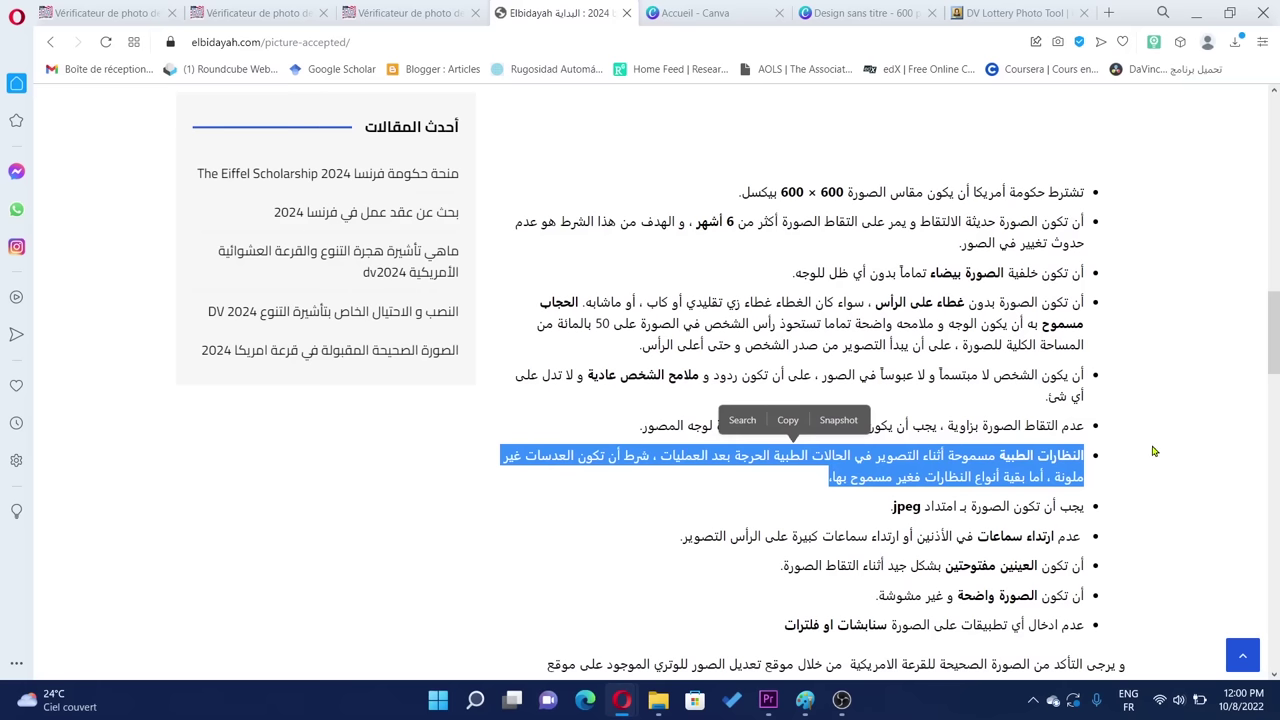
triple_click(1002, 508)
left_click(405, 12)
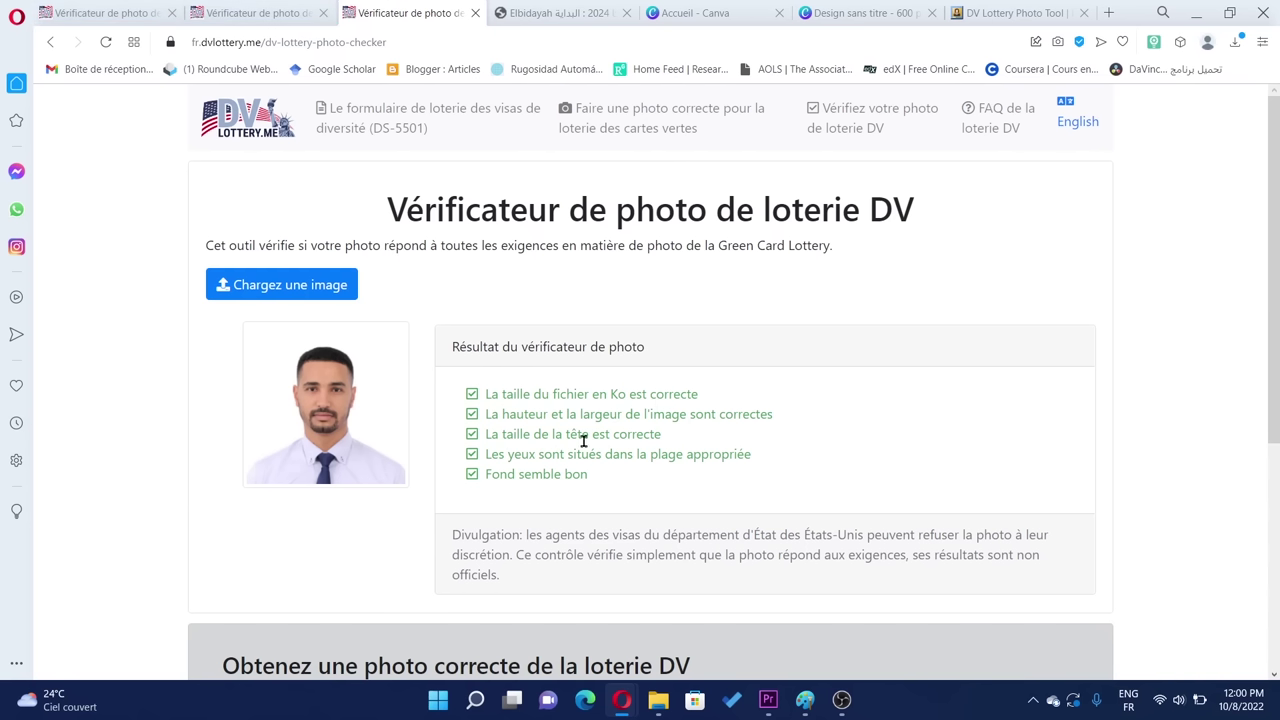
left_click(522, 8)
key("ctrl+Tab")
left_click(540, 10)
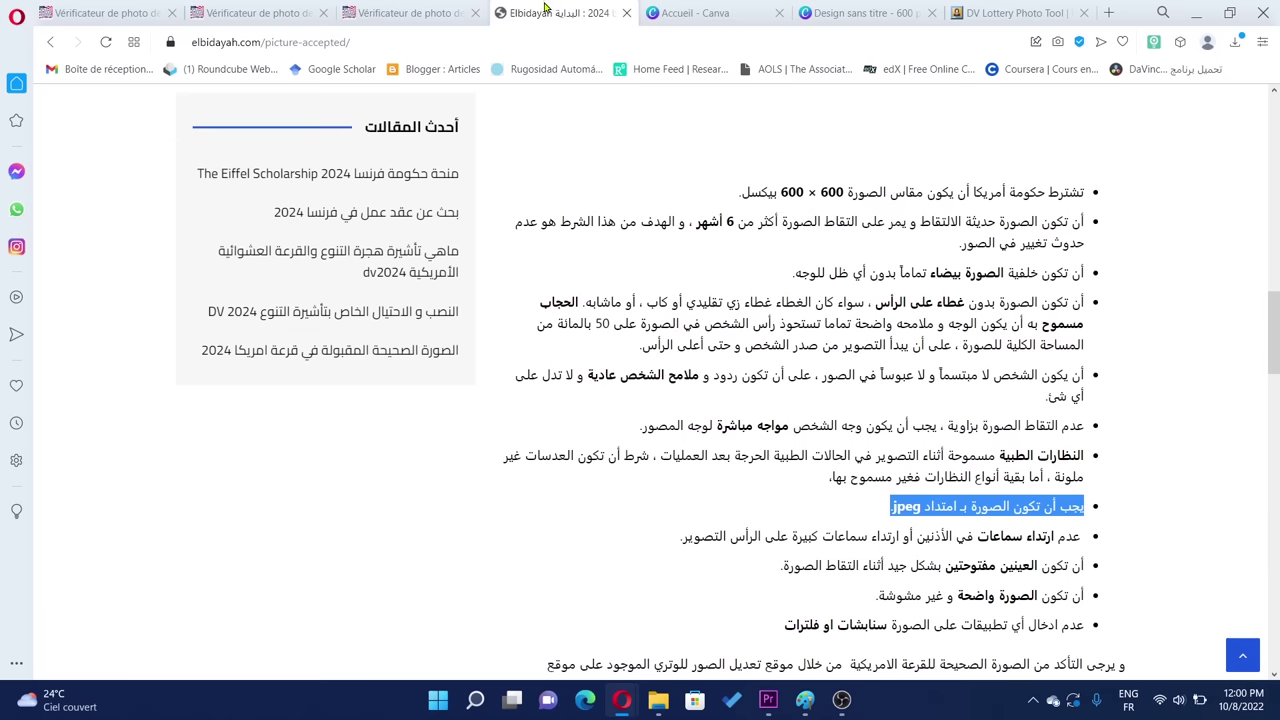
Step: Read through the article's rules on wearing headphones, keeping the eyes open and having a clear photo
triple_click(909, 540)
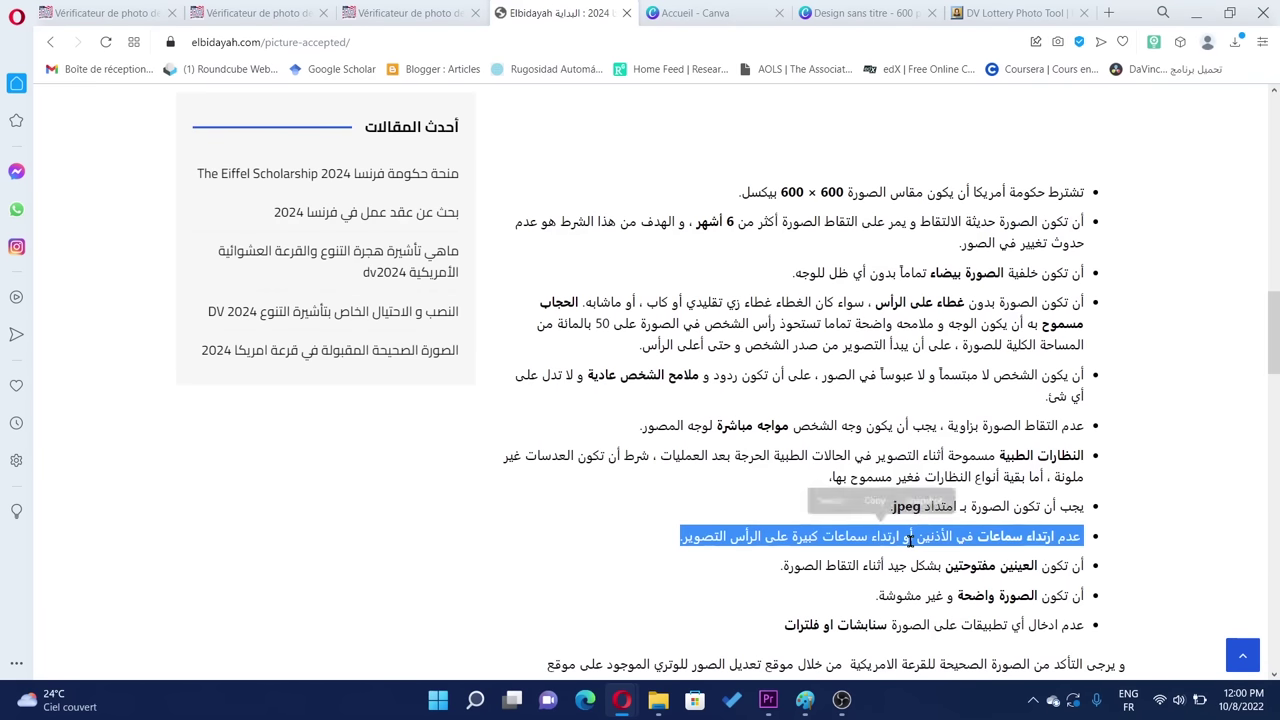
triple_click(898, 562)
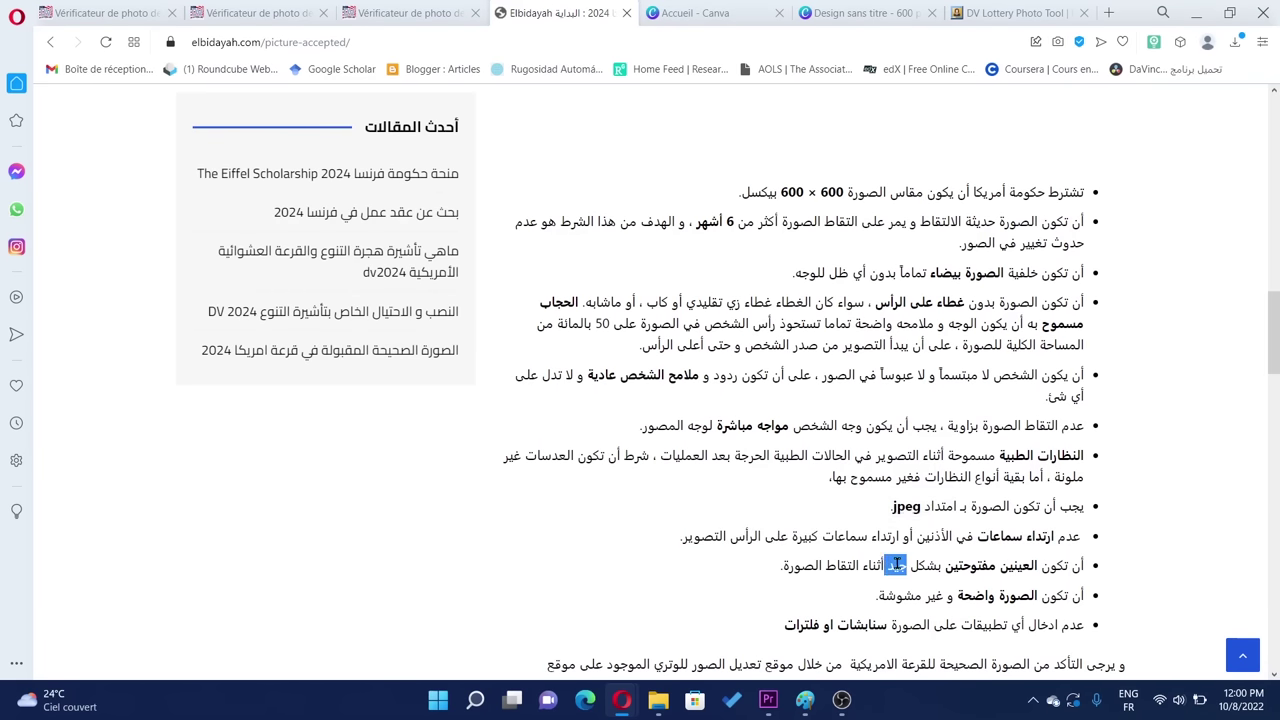
scroll(1211, 410, "down", 2)
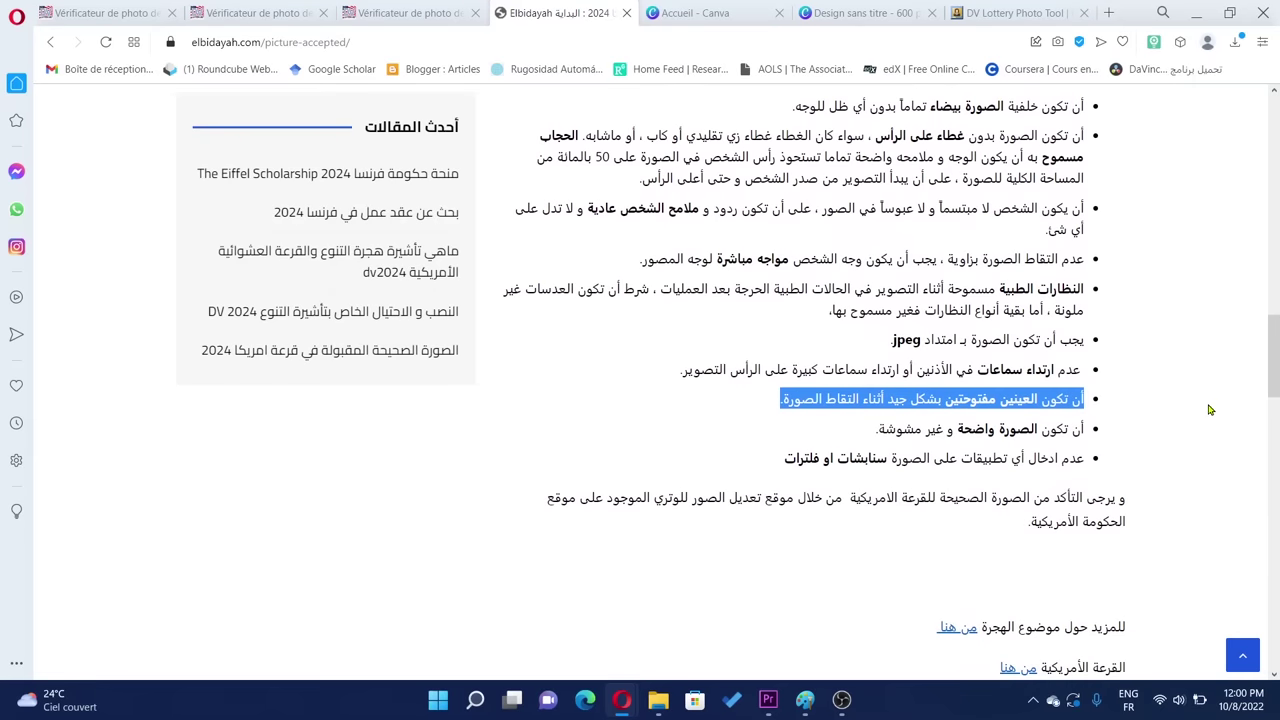
triple_click(986, 430)
left_click(1155, 402)
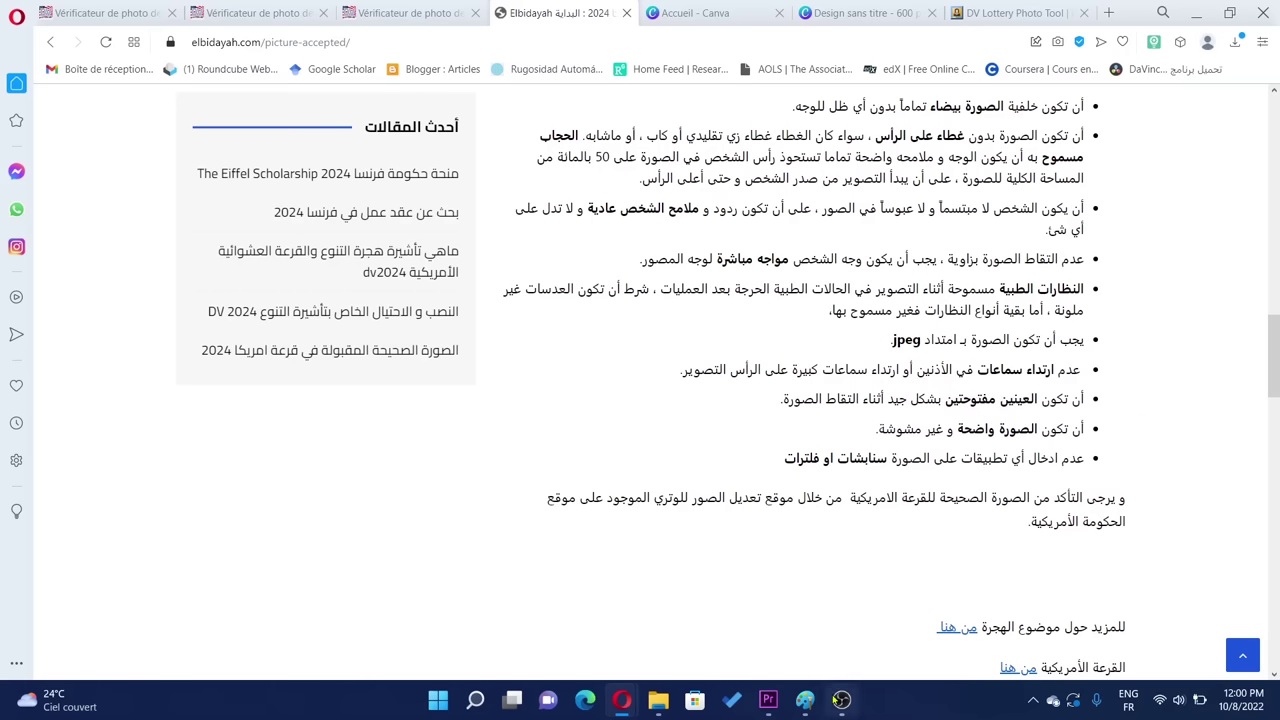
Step: Switch to Paint and place the two open portrait windows side by side for comparison
left_click(805, 700)
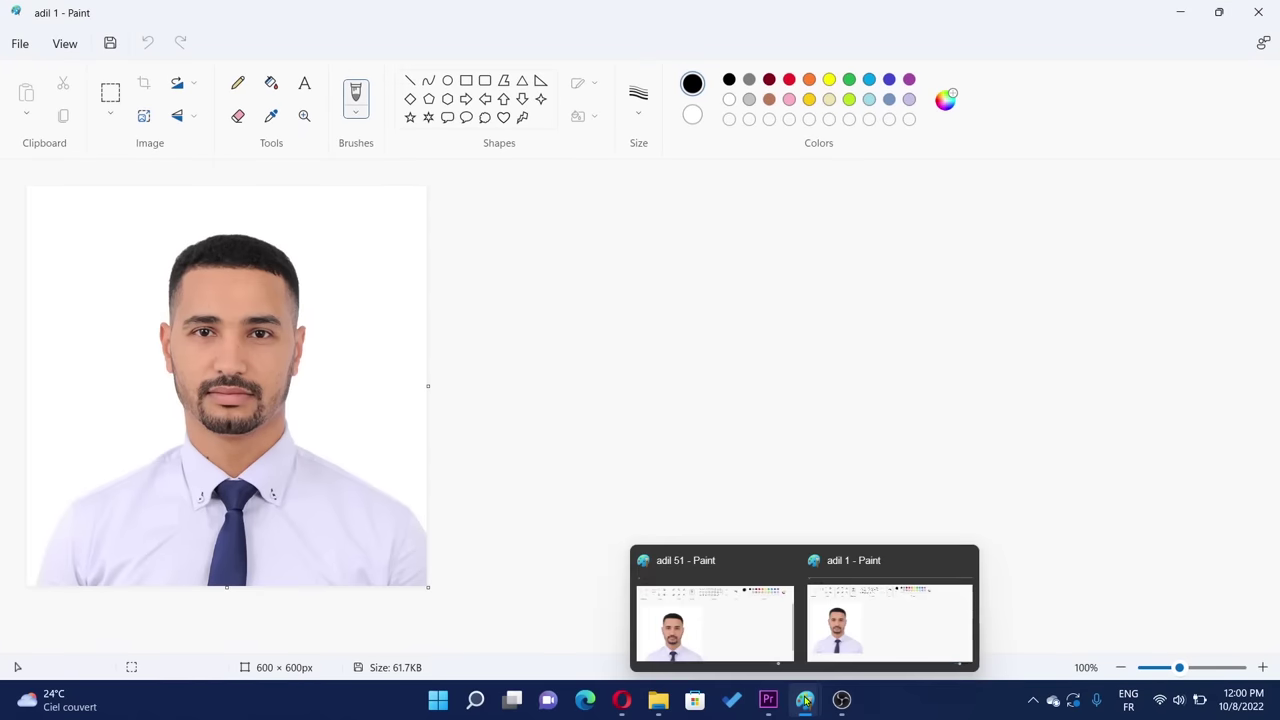
left_click(706, 629)
mouse_move(657, 77)
left_mouse_down()
mouse_move(962, 76)
mouse_move(944, 67)
left_mouse_up()
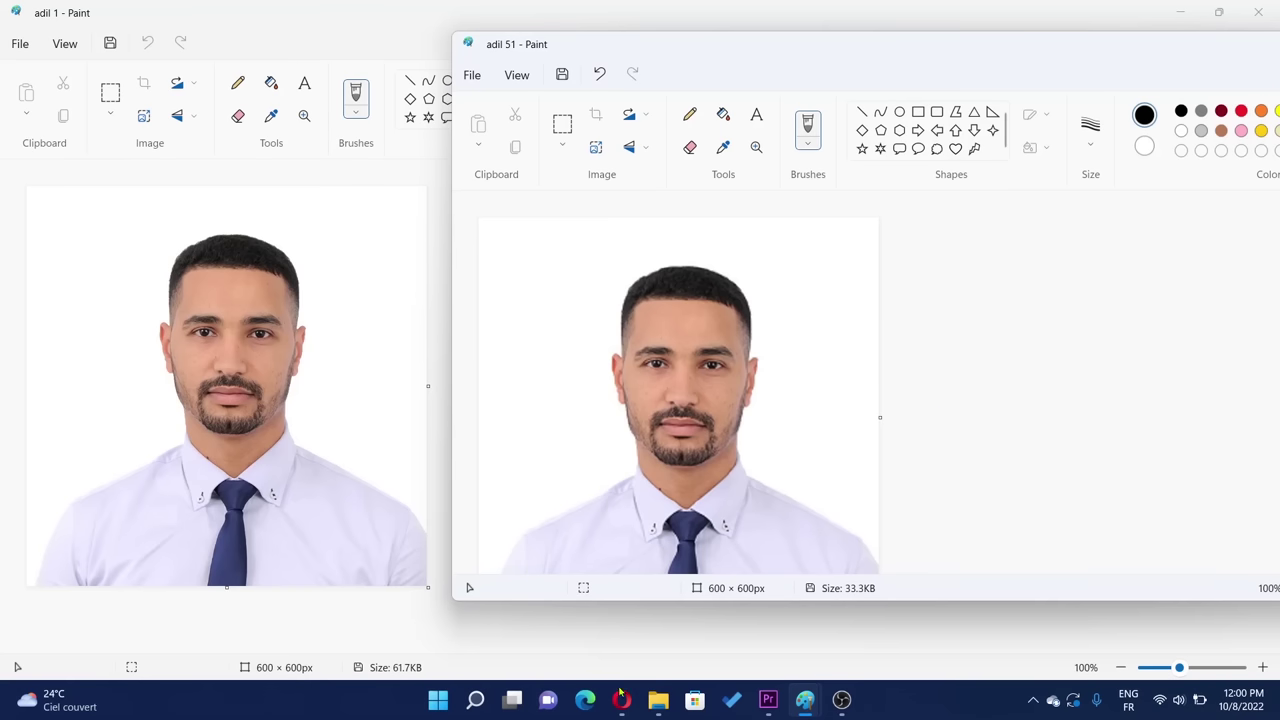
mouse_move(621, 699)
Step: Return to the Elbidayah article in the browser and read the rule against Snapchat effects or filters
left_click(570, 628)
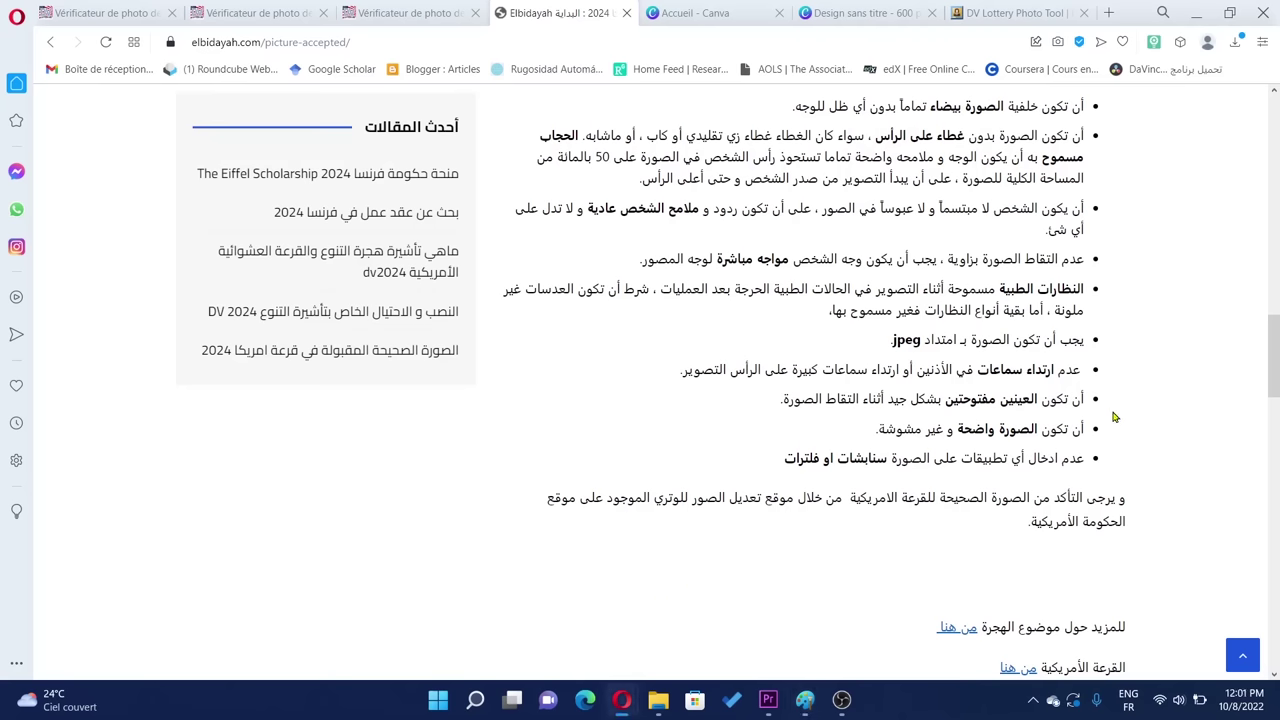
triple_click(964, 460)
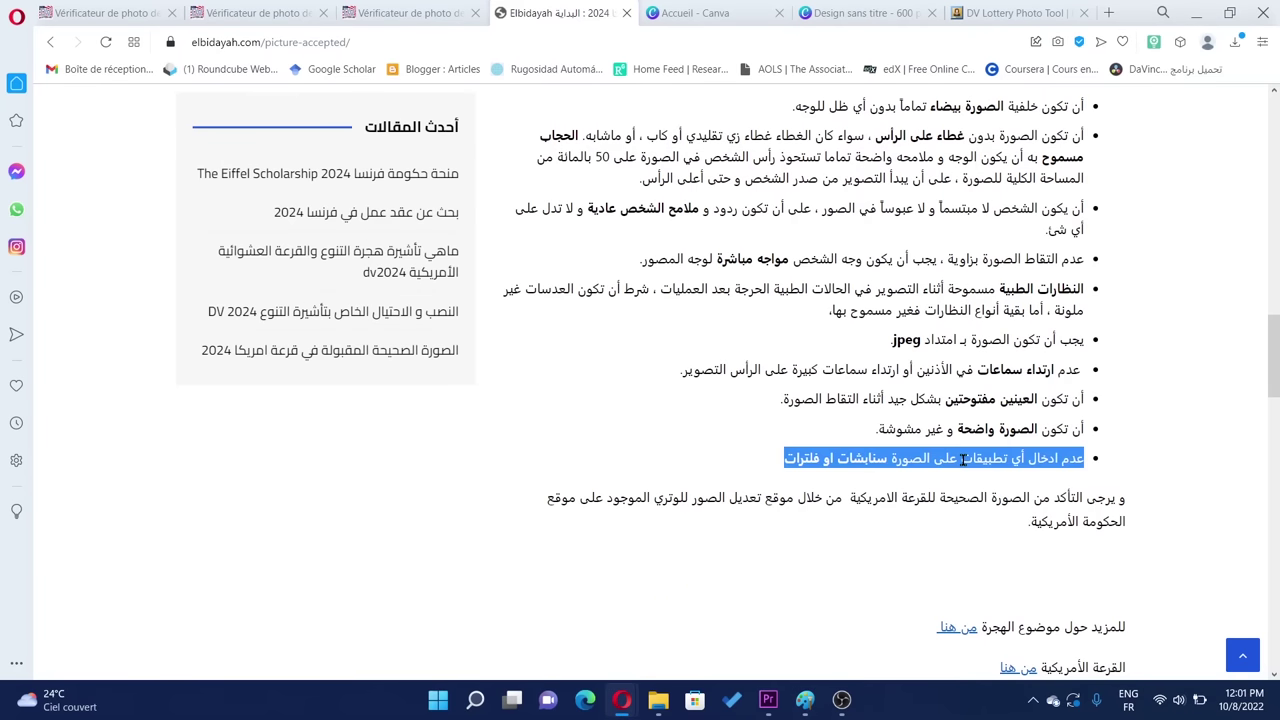
left_click(662, 437)
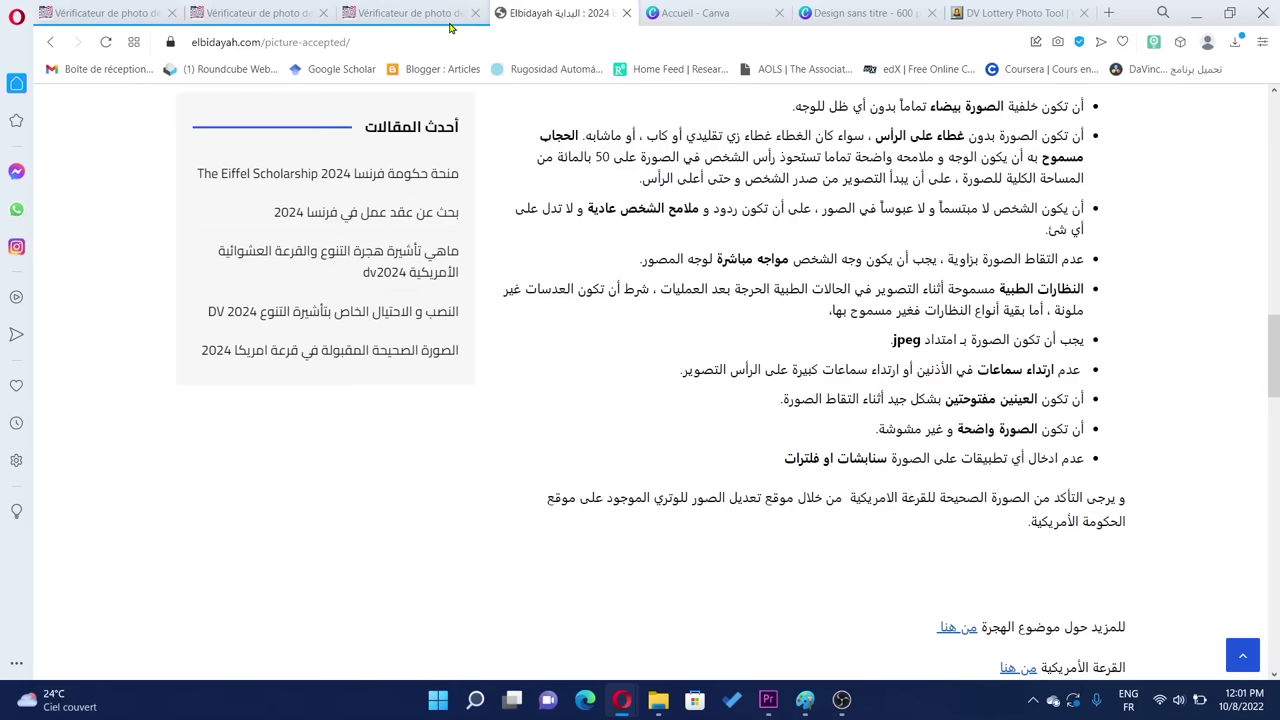
scroll(966, 312, "up", 1)
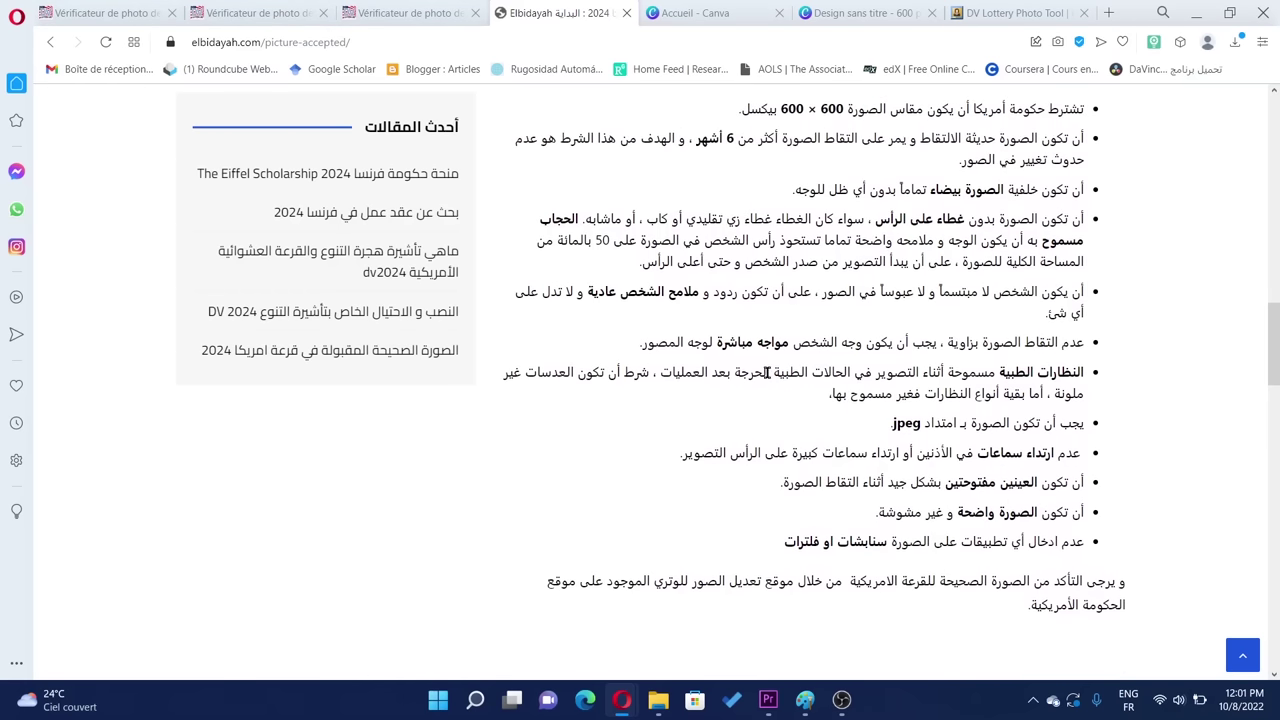
Step: Open Canva's design creation options and look up the required pixel size in the Elbidayah article
left_click(745, 7)
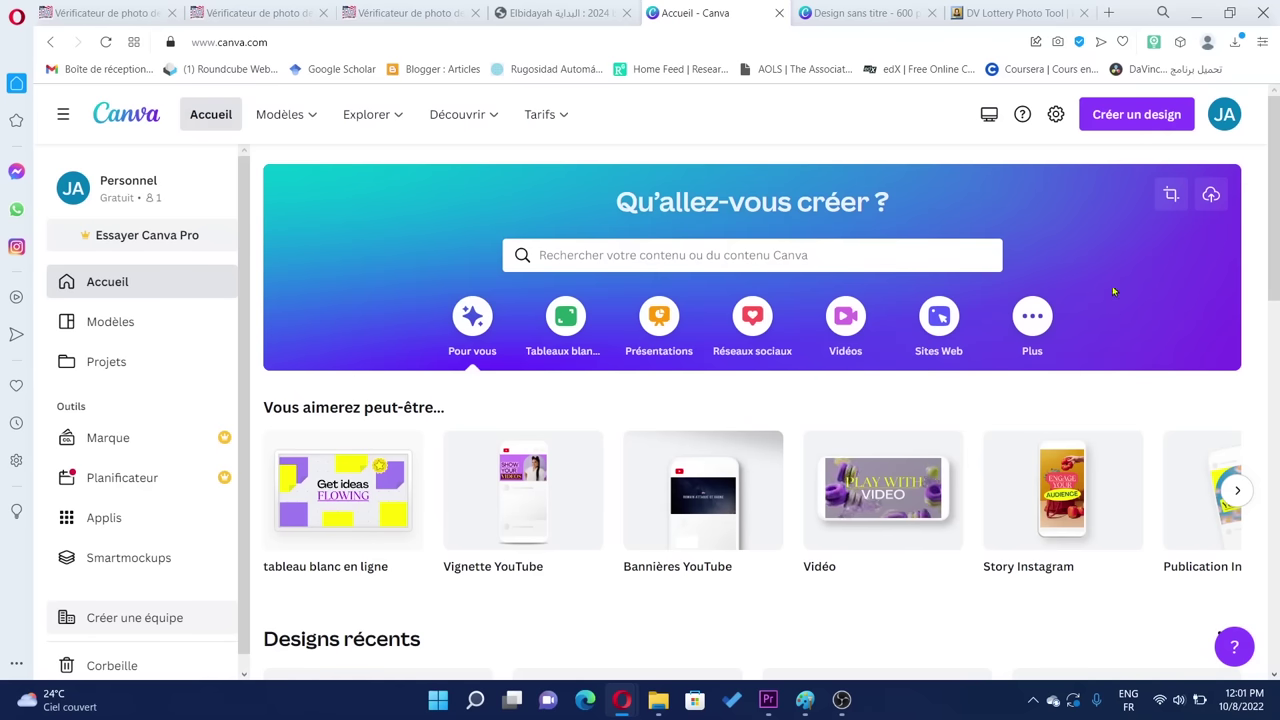
left_click(1124, 118)
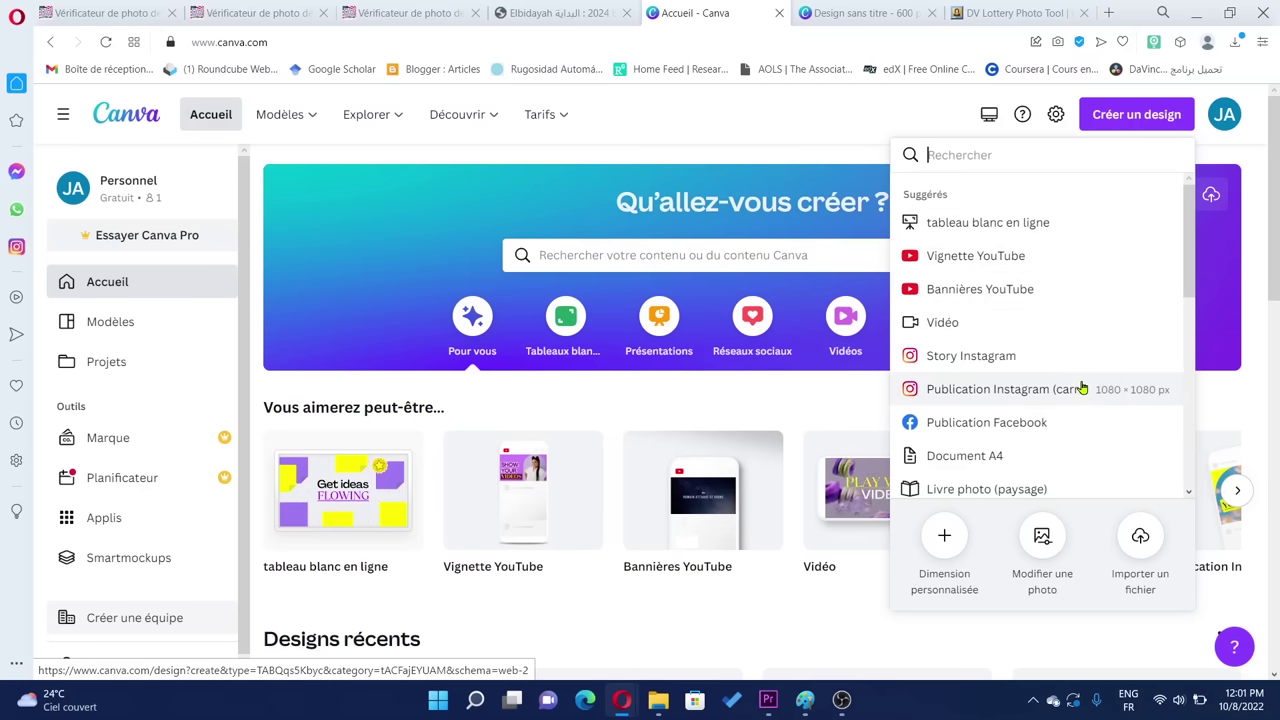
left_click(560, 13)
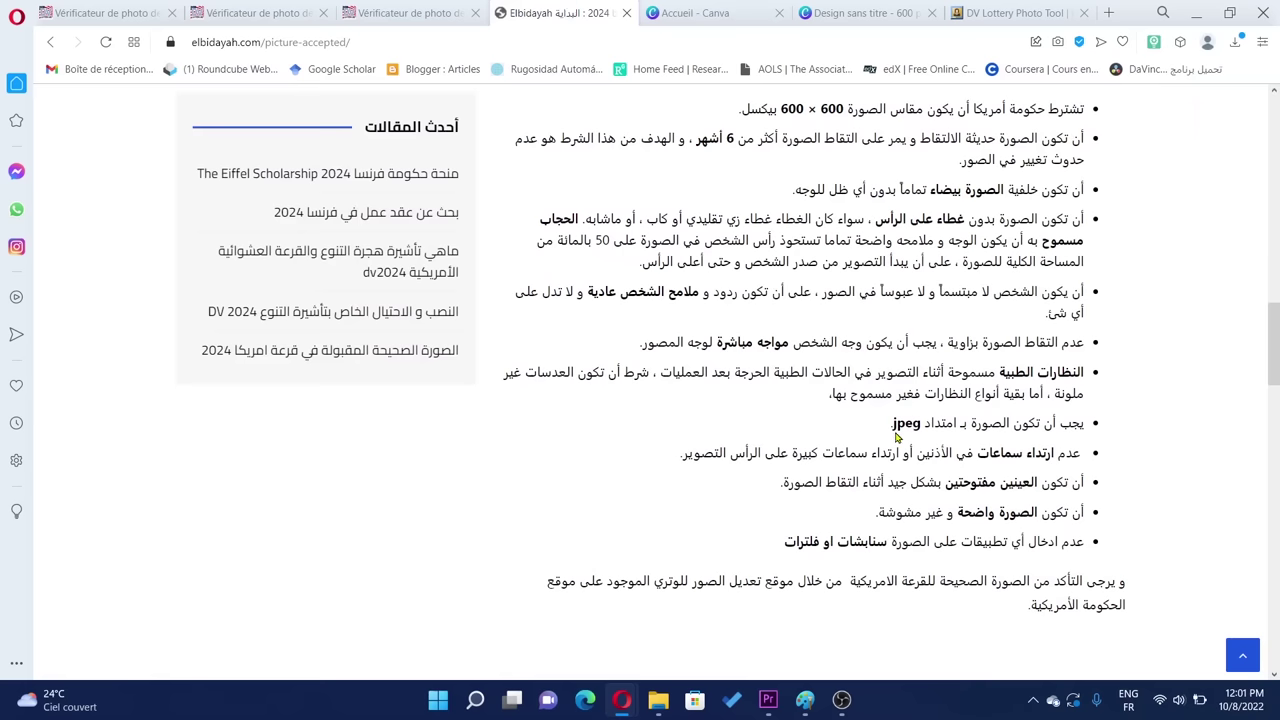
triple_click(813, 105)
scroll(842, 218, "up", 2)
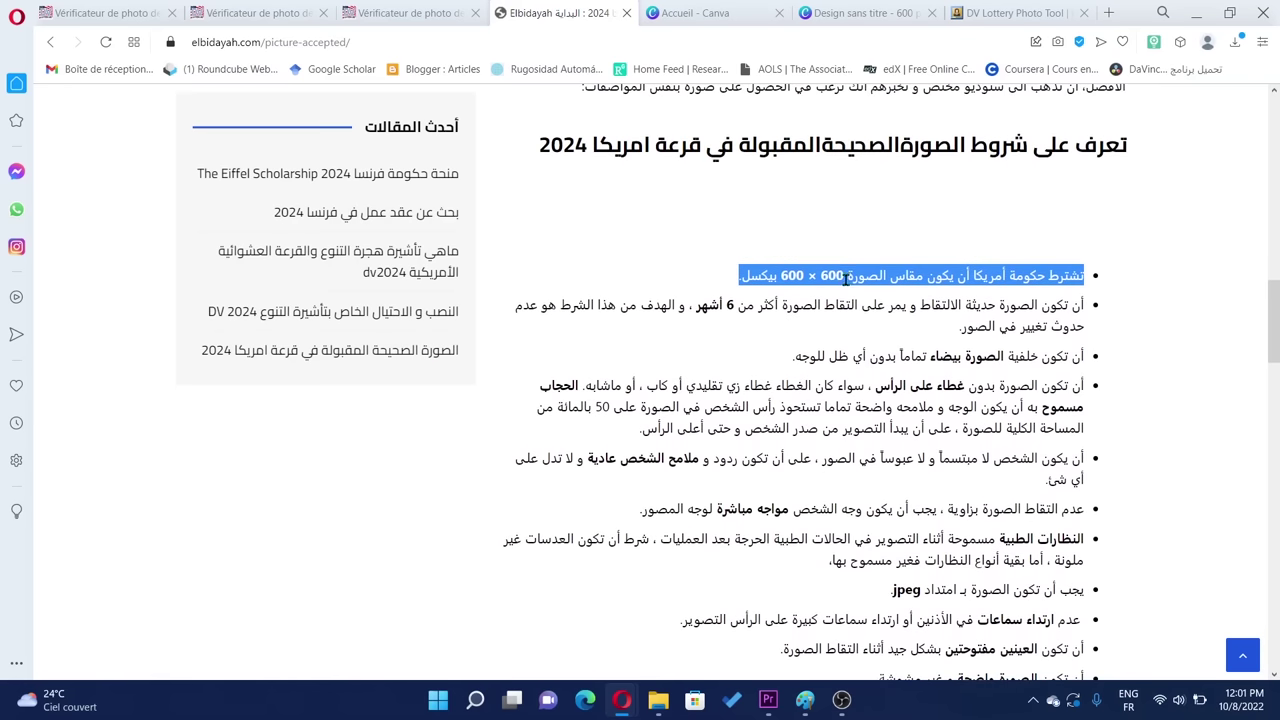
Step: In Canva, choose a custom-size design, clear its width and height, and switch the unit to px
left_click(716, 12)
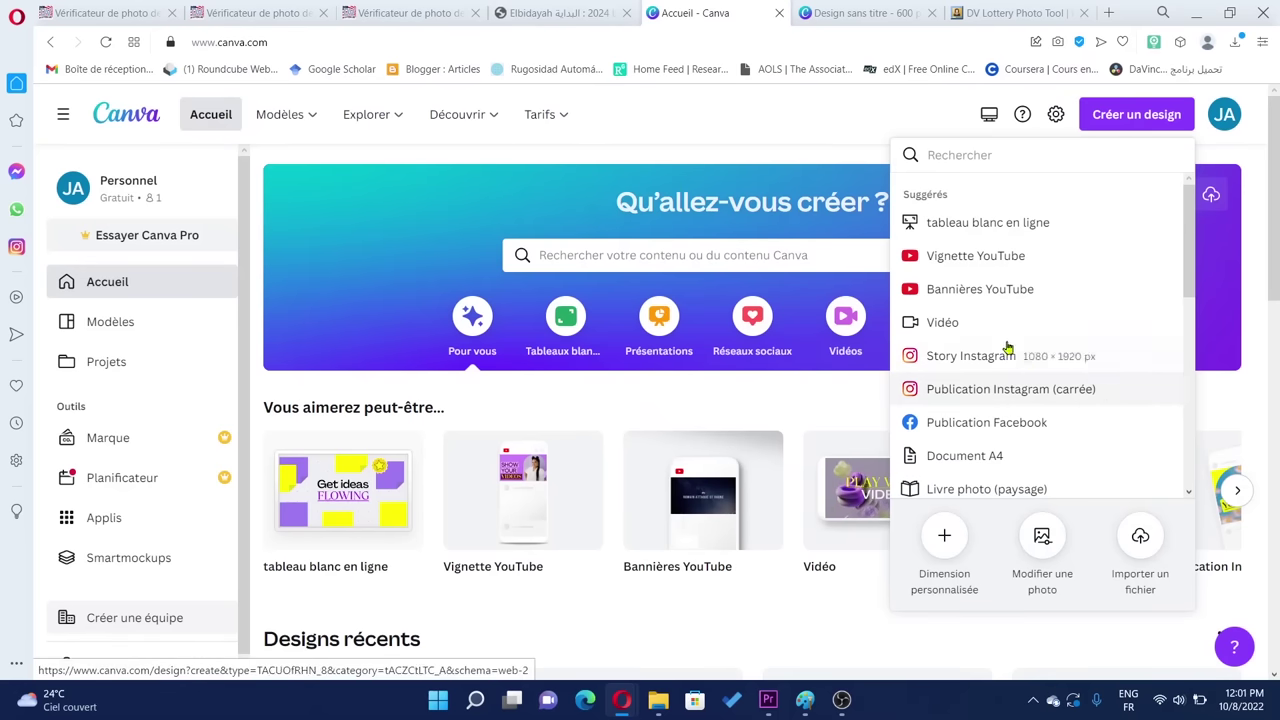
left_click(944, 536)
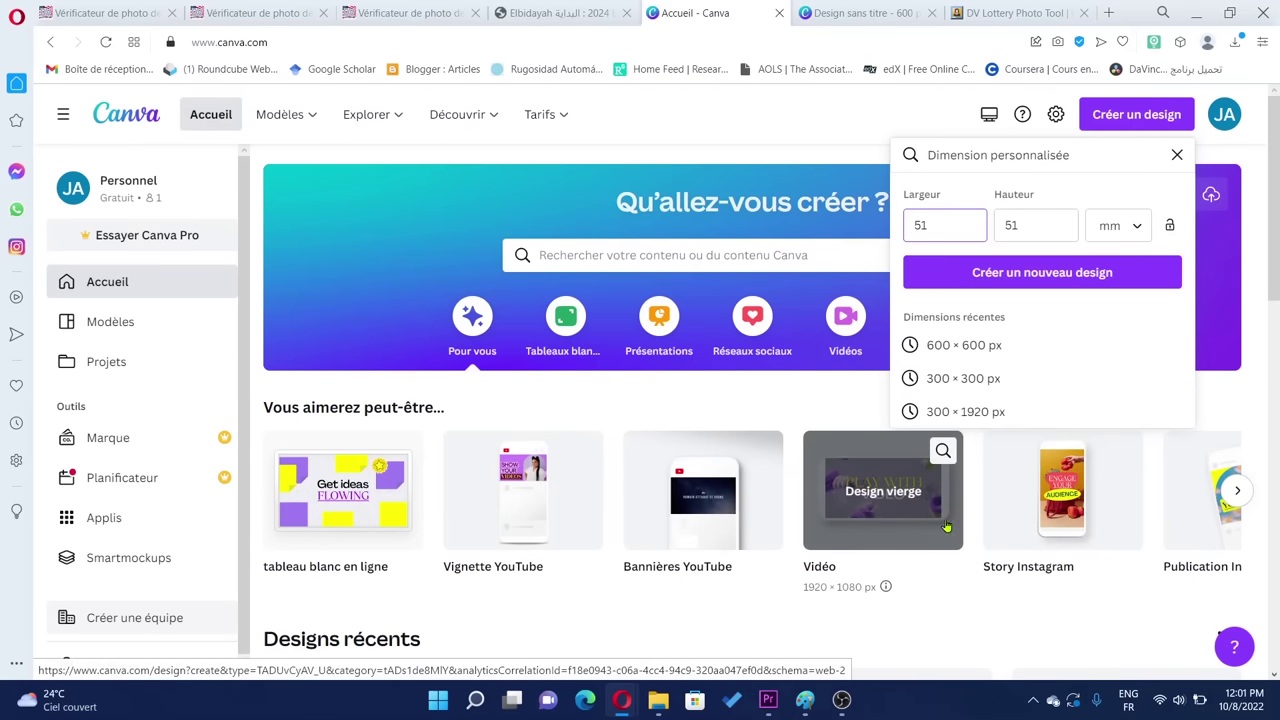
key("BackSpace")
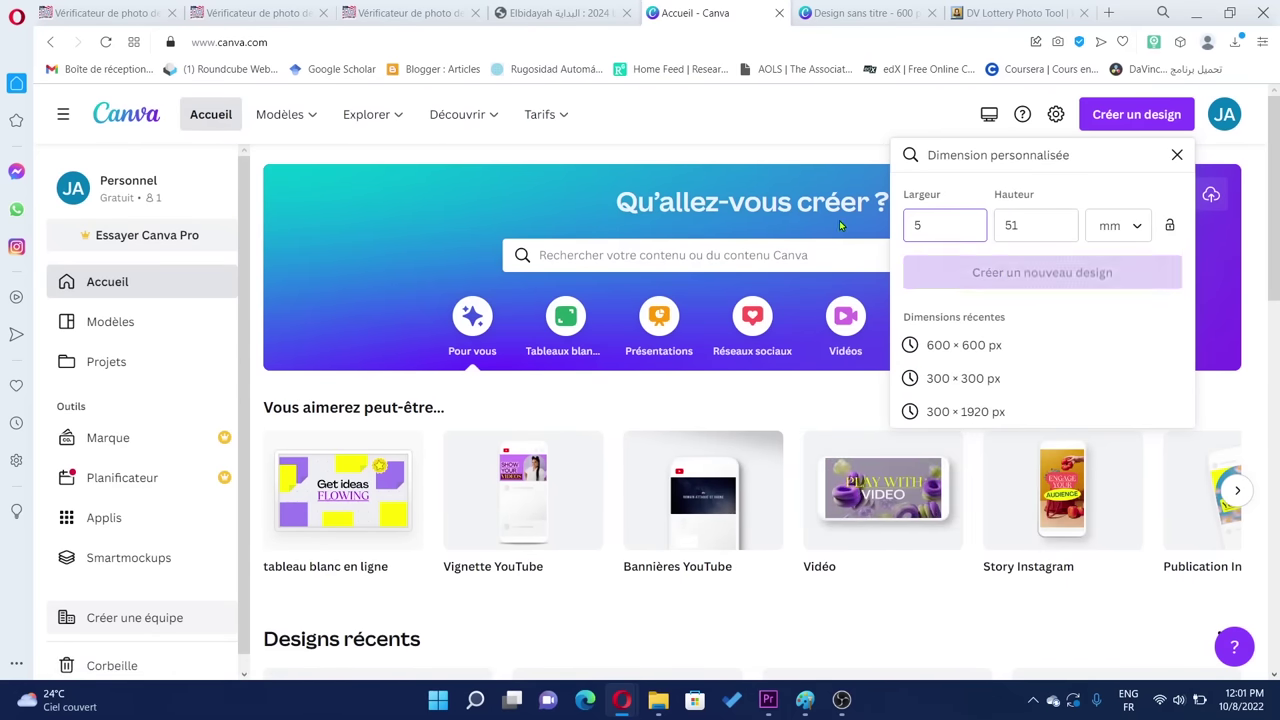
double_click(1040, 222)
key("BackSpace")
left_click(964, 229)
key("BackSpace")
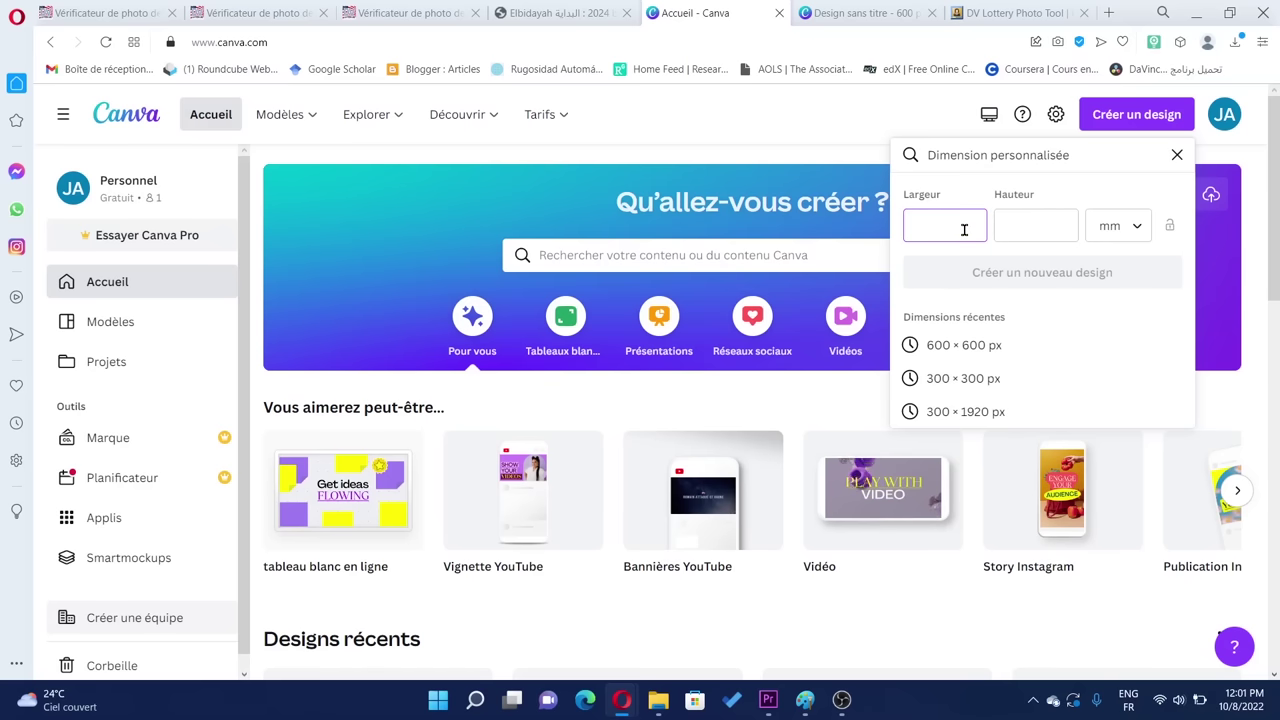
left_click(1112, 228)
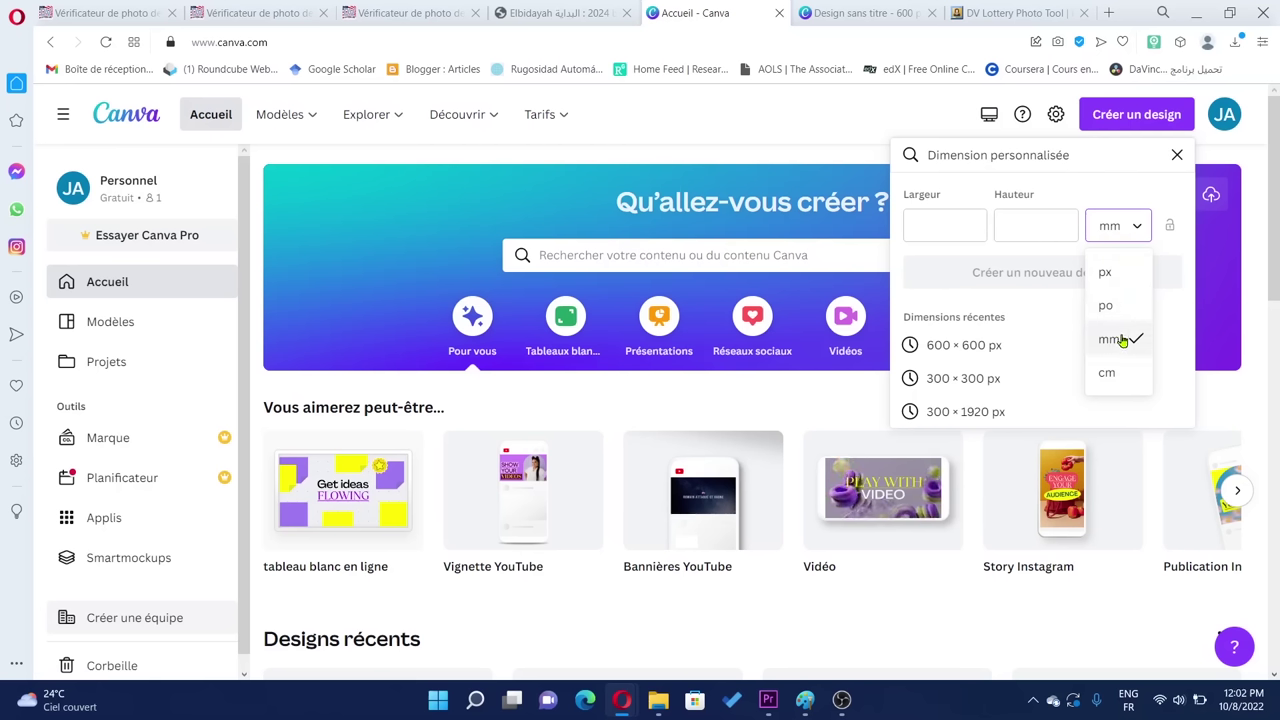
left_click(1107, 272)
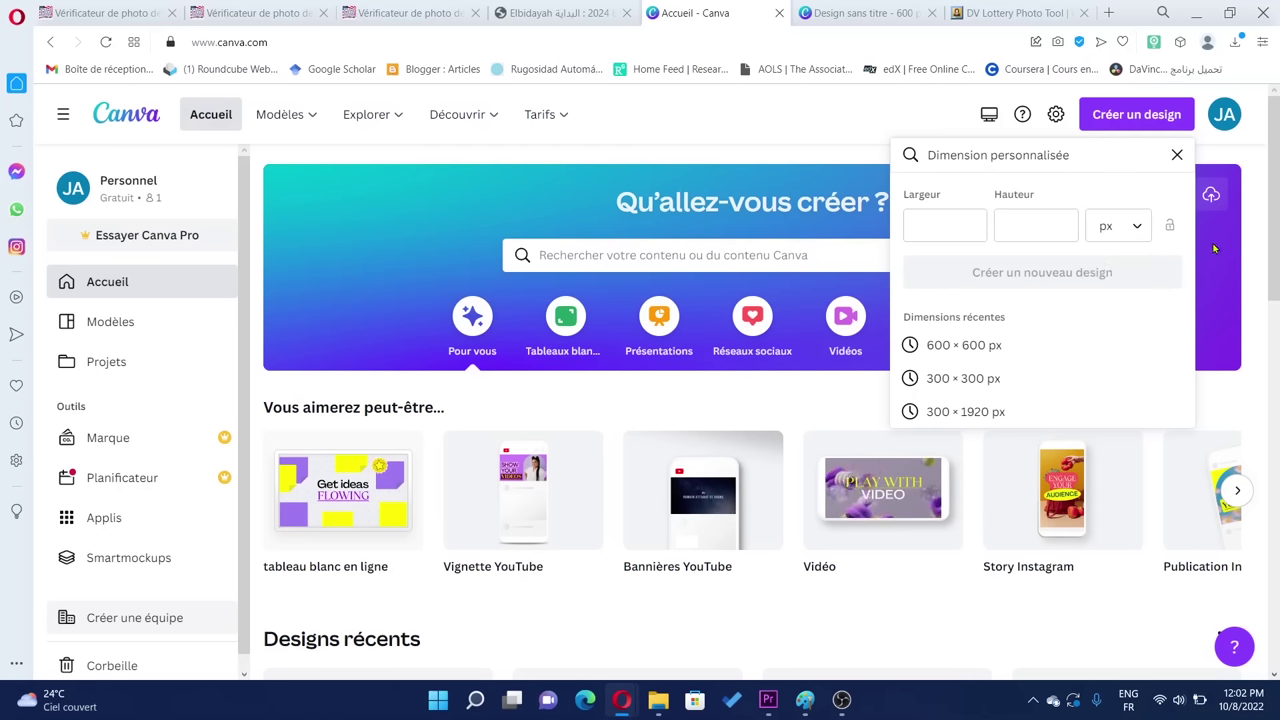
Step: Set the custom width and height to 600 px each and create the new design
left_click(971, 236)
type("600")
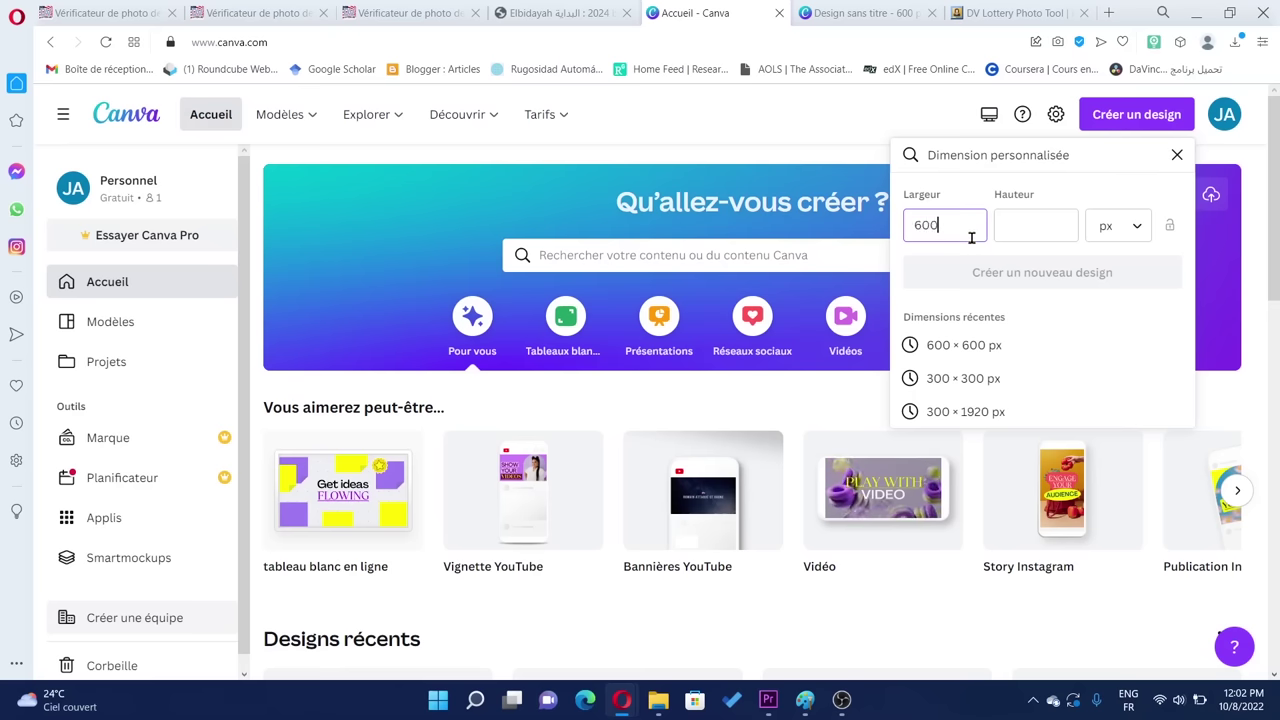
left_click(1040, 216)
type("600")
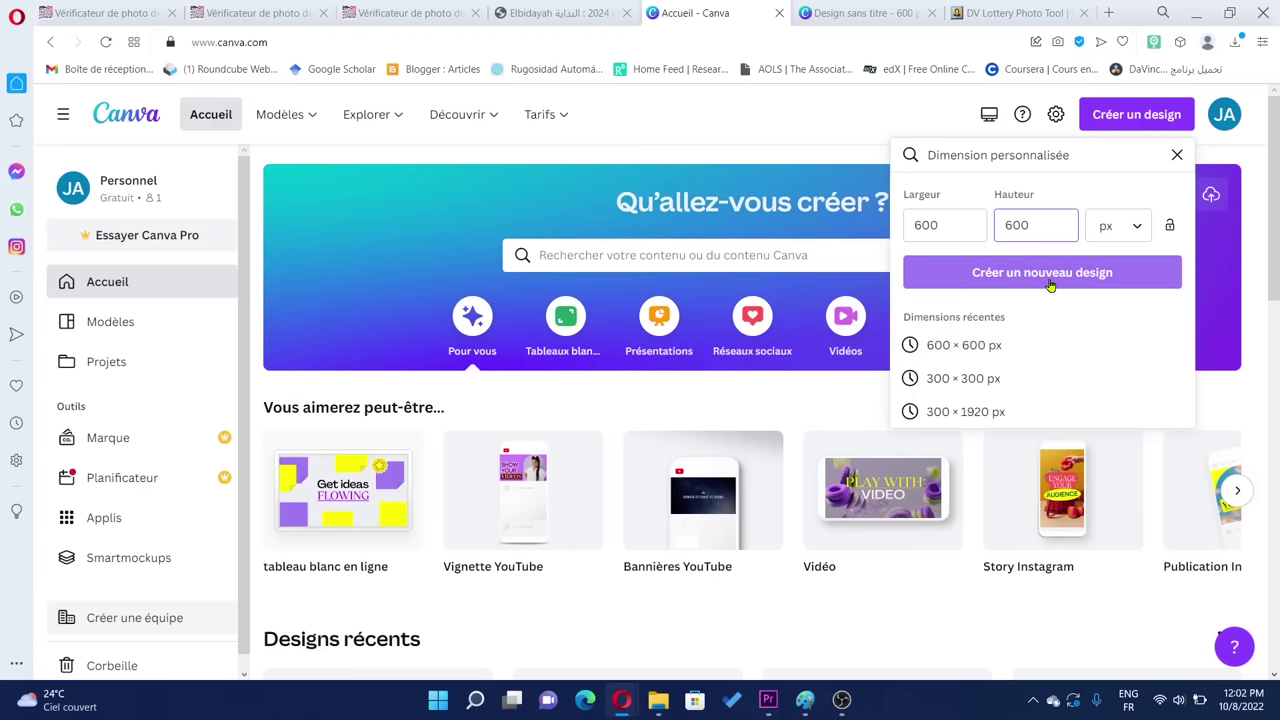
left_click(975, 277)
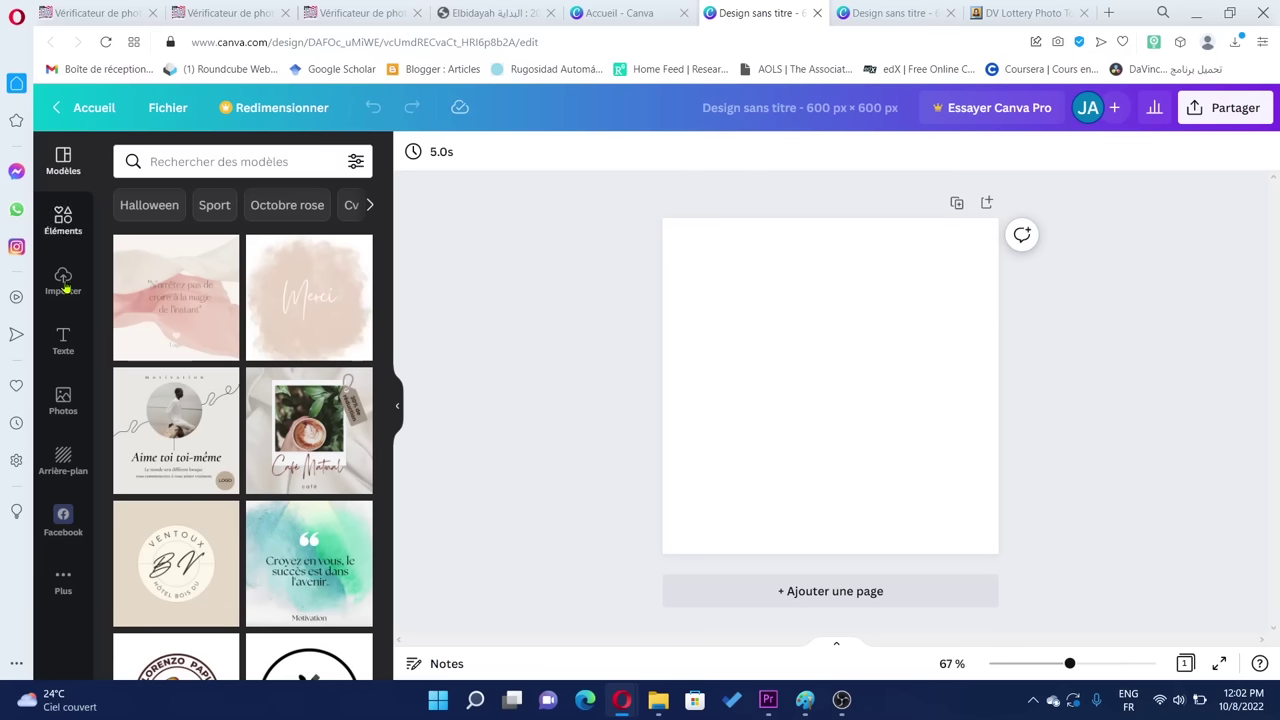
Step: Insert the uploaded portrait photo from the imported images onto the blank page
left_click(72, 286)
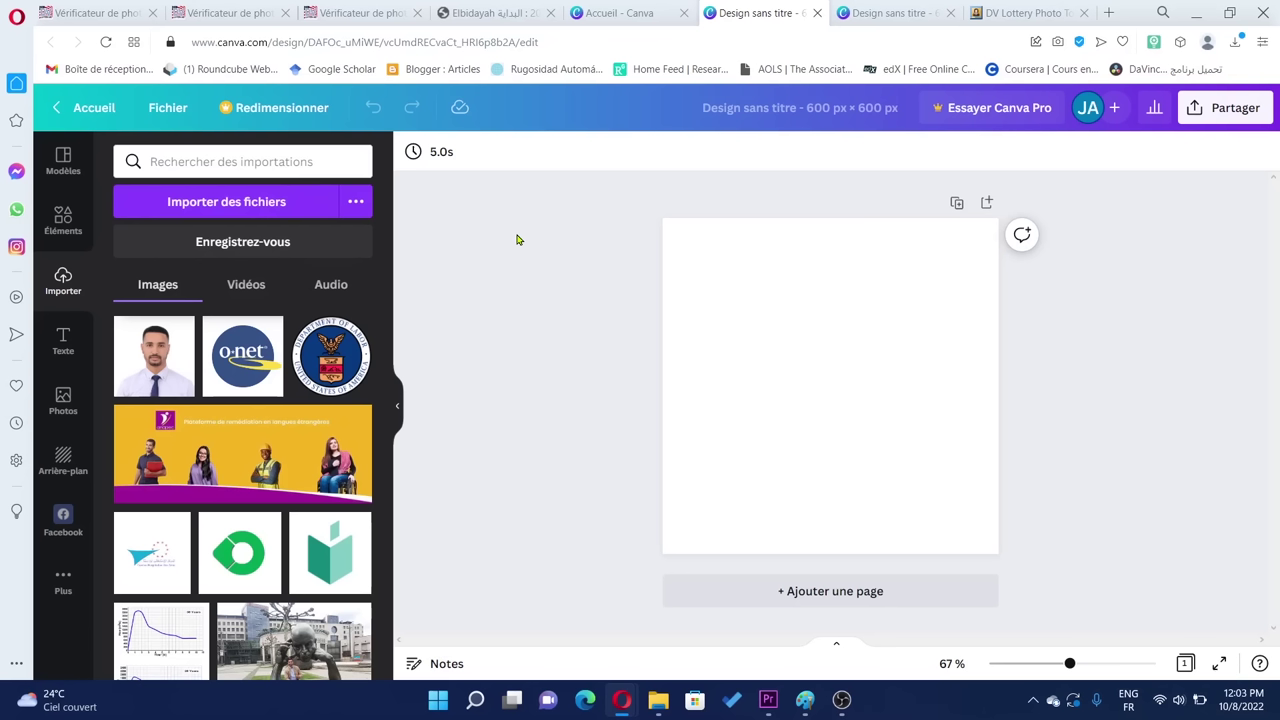
left_click(155, 378)
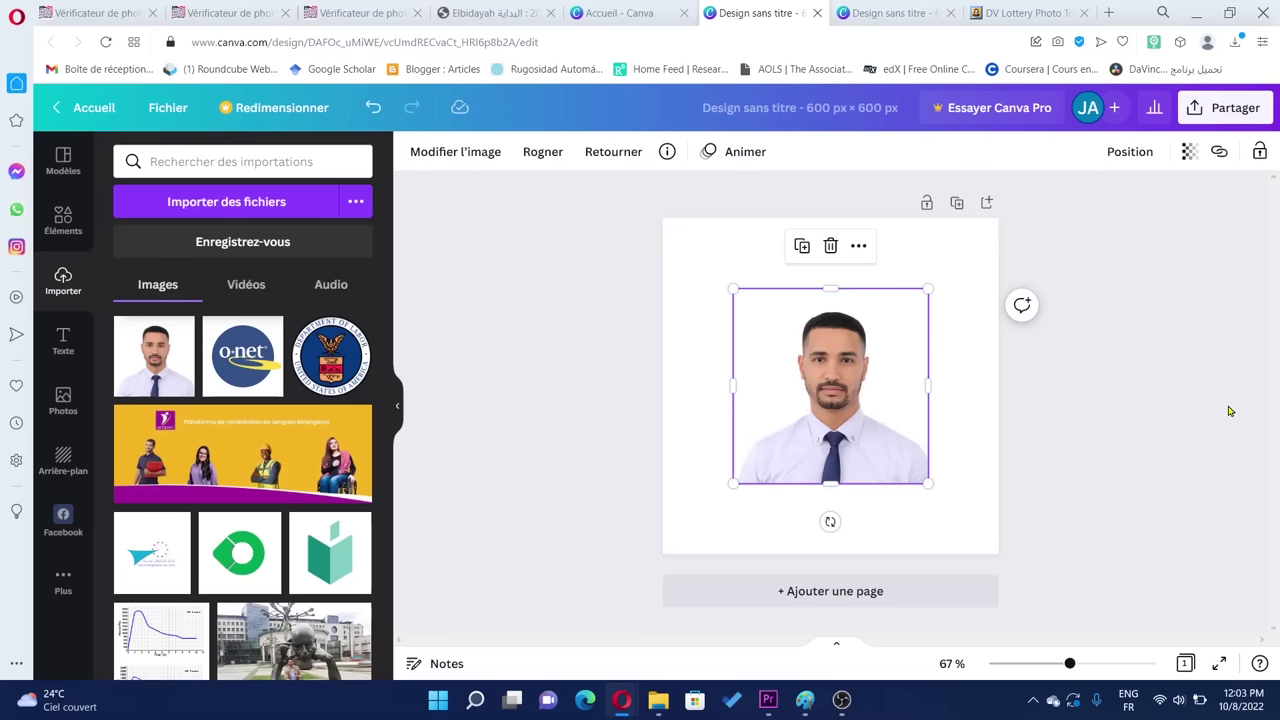
left_click(1193, 405)
Step: Extend the portrait on all four sides to fill the 600 × 600 page, and delete it from the page
left_click(900, 435)
left_click_drag(930, 388, 945, 388)
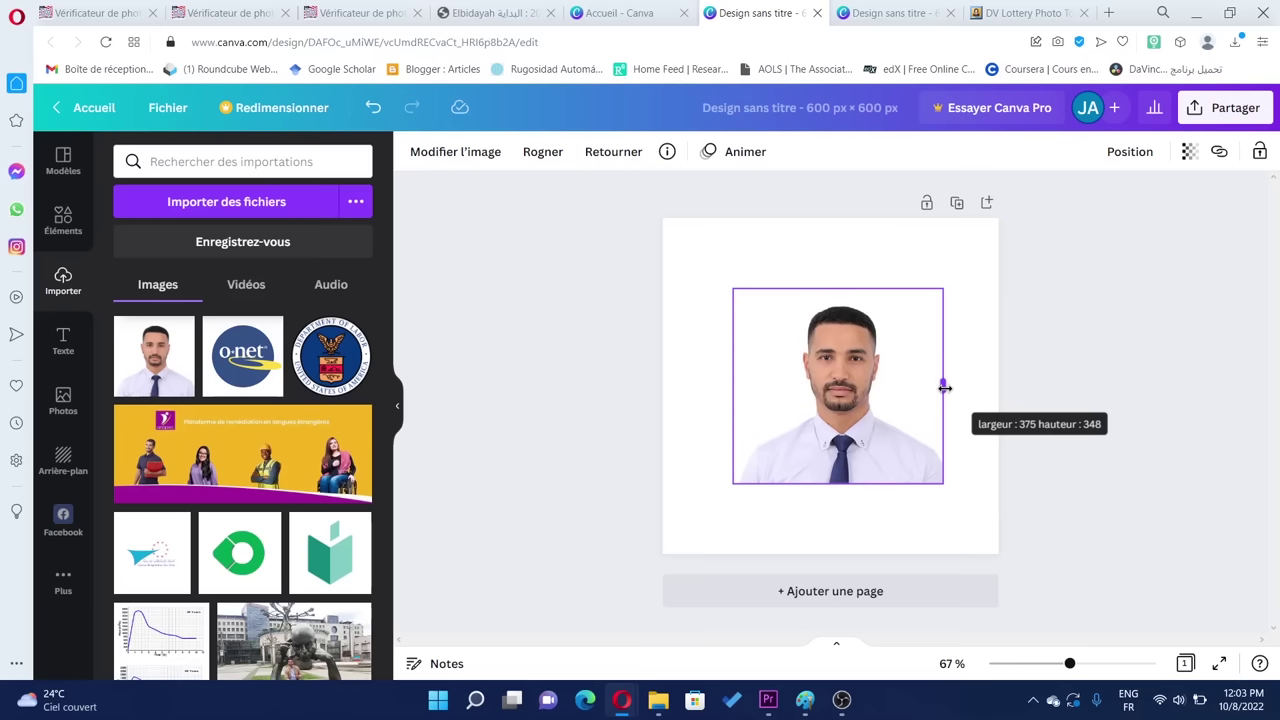
left_click_drag(945, 388, 997, 384)
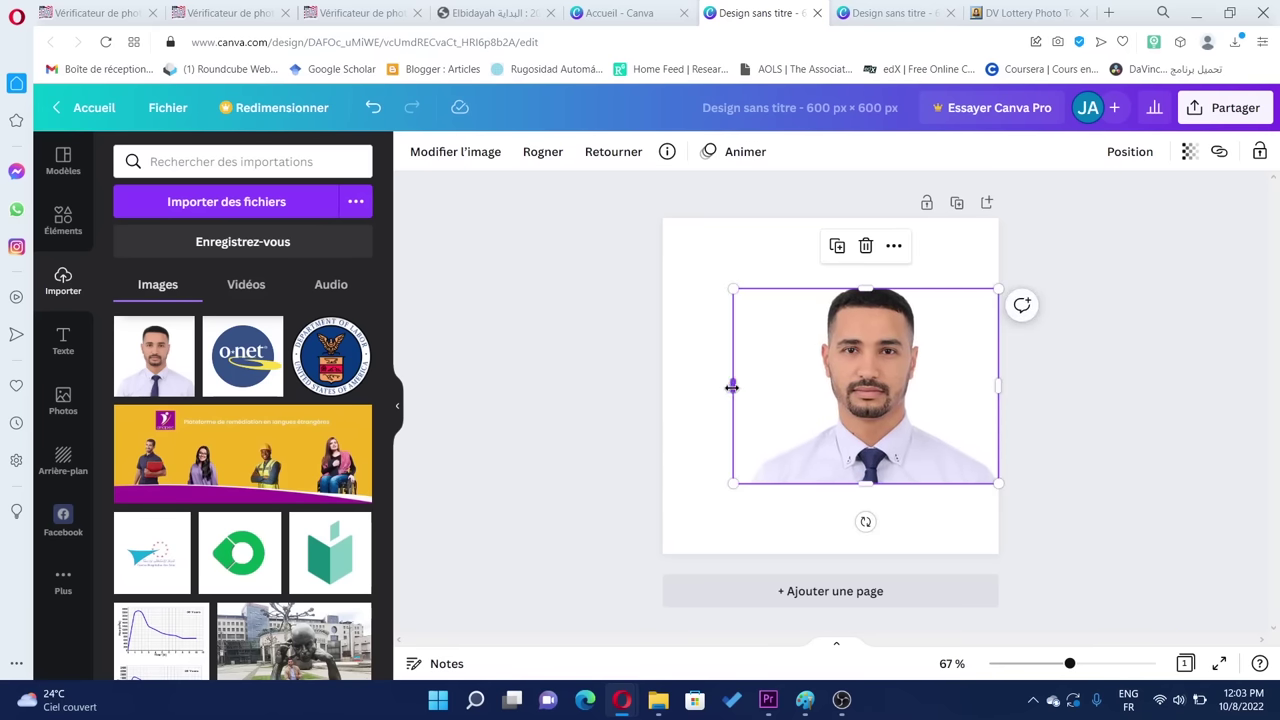
left_click_drag(732, 387, 658, 384)
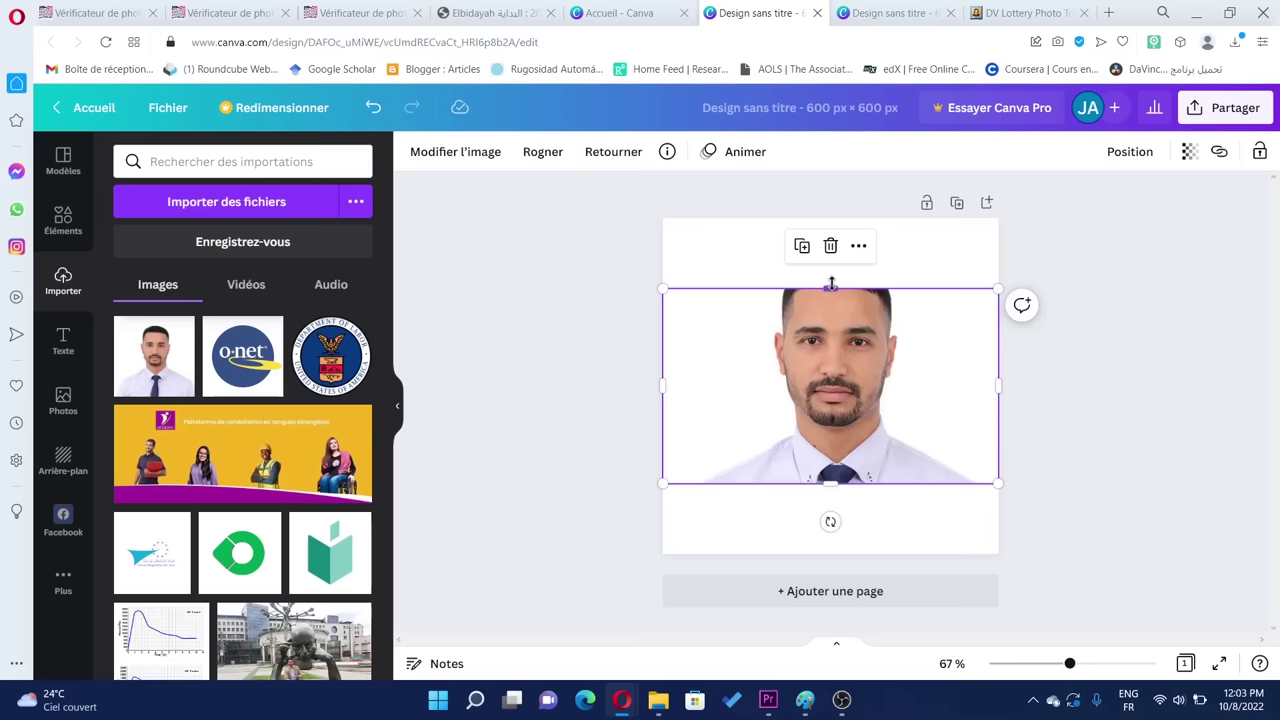
left_click_drag(830, 288, 829, 212)
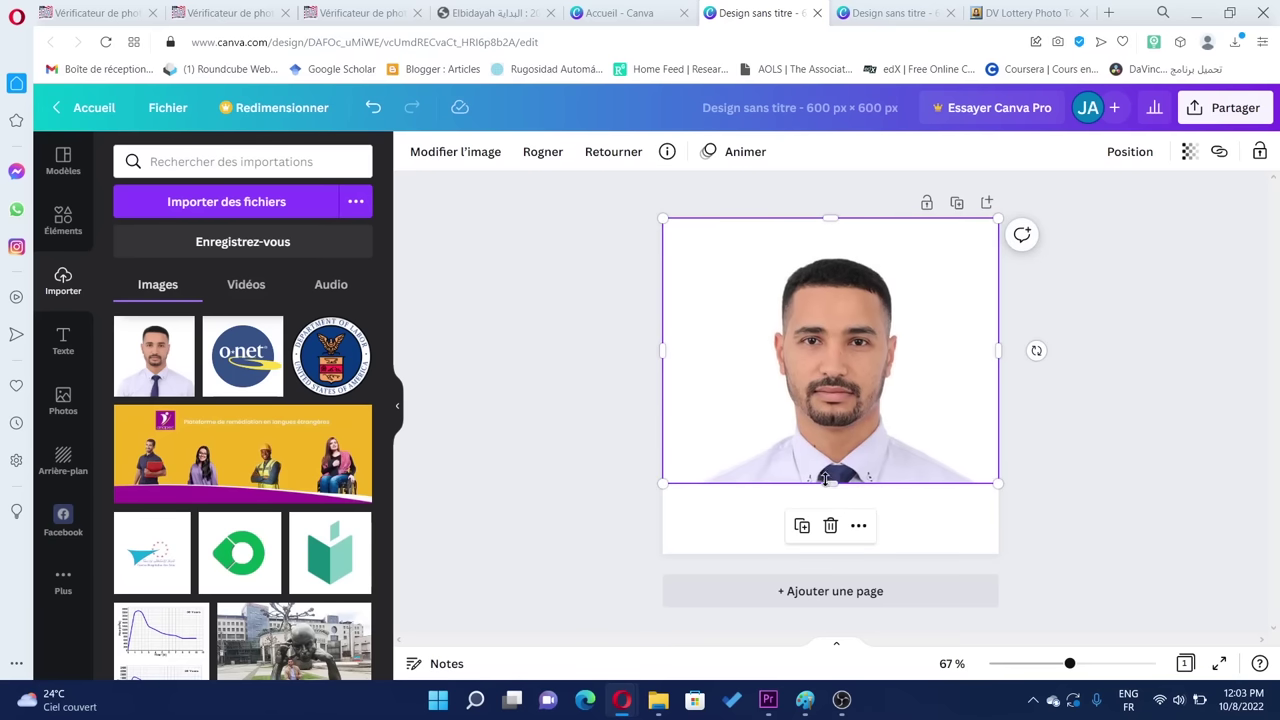
left_click_drag(830, 483, 836, 554)
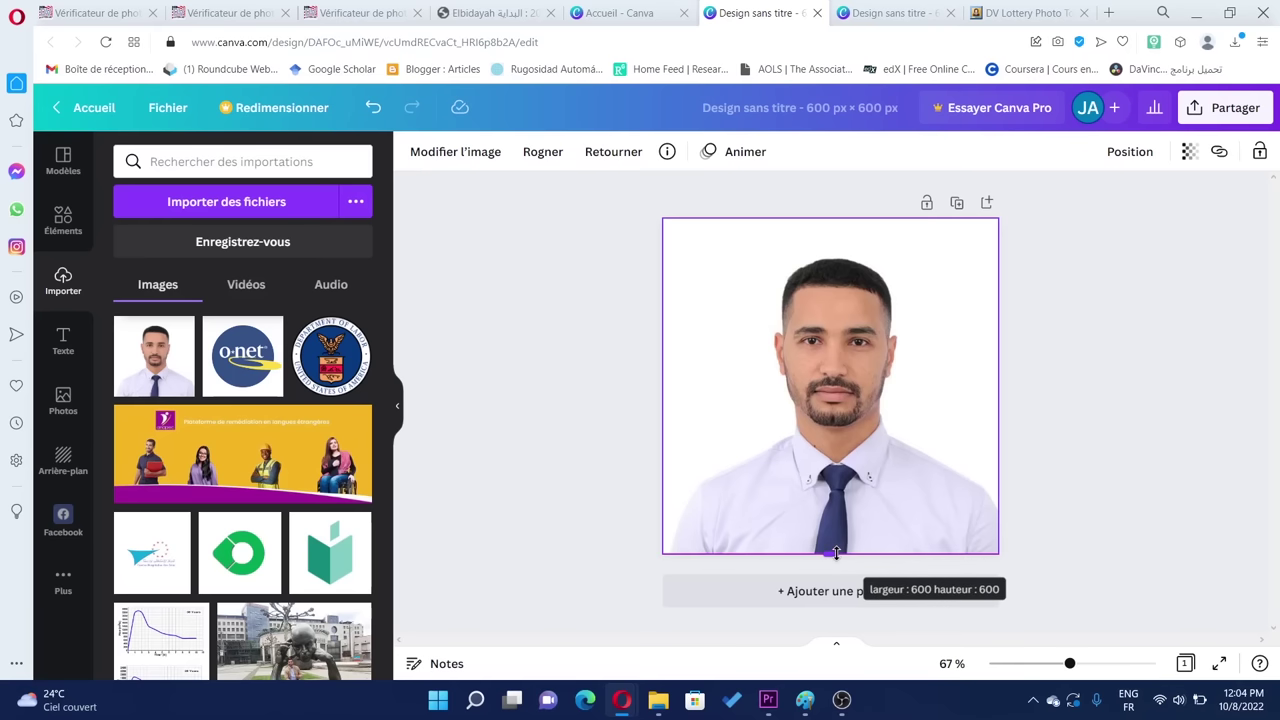
left_click_drag(836, 554, 836, 554)
key("Delete")
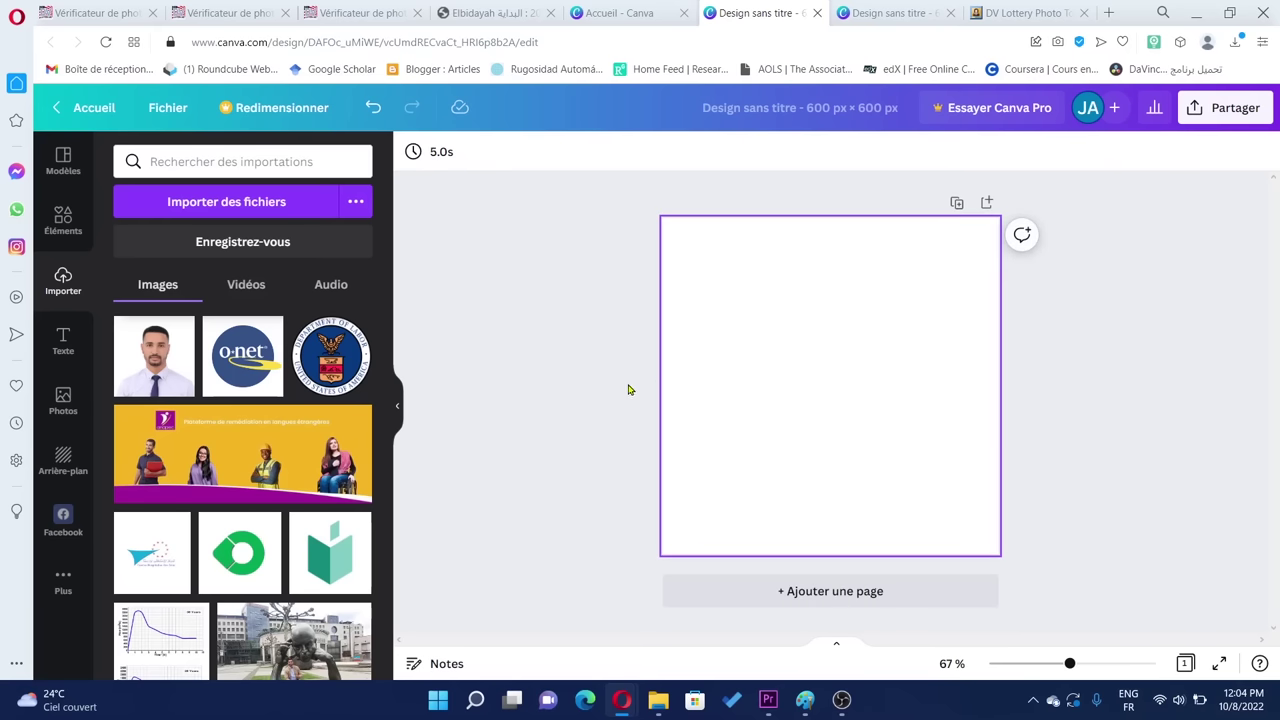
Step: Insert the uploaded portrait photo as the page background, and delete it from the page
left_click(154, 356)
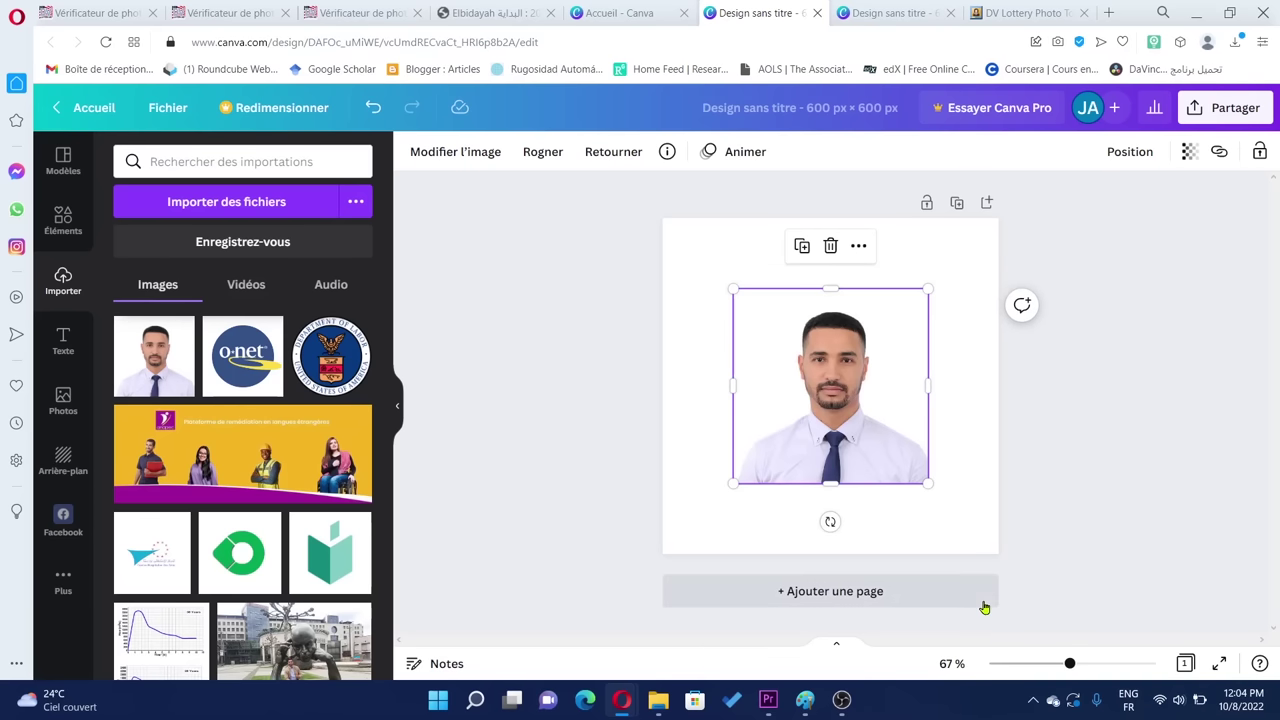
right_click(838, 394)
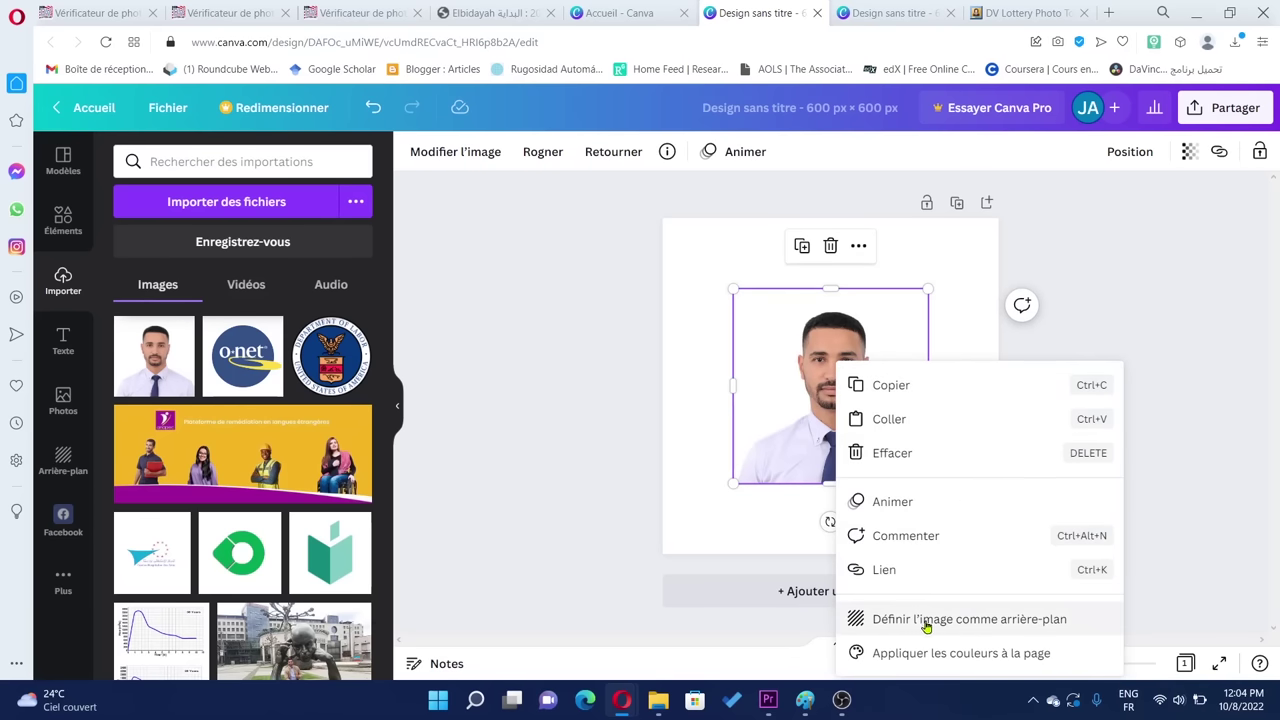
left_click(985, 621)
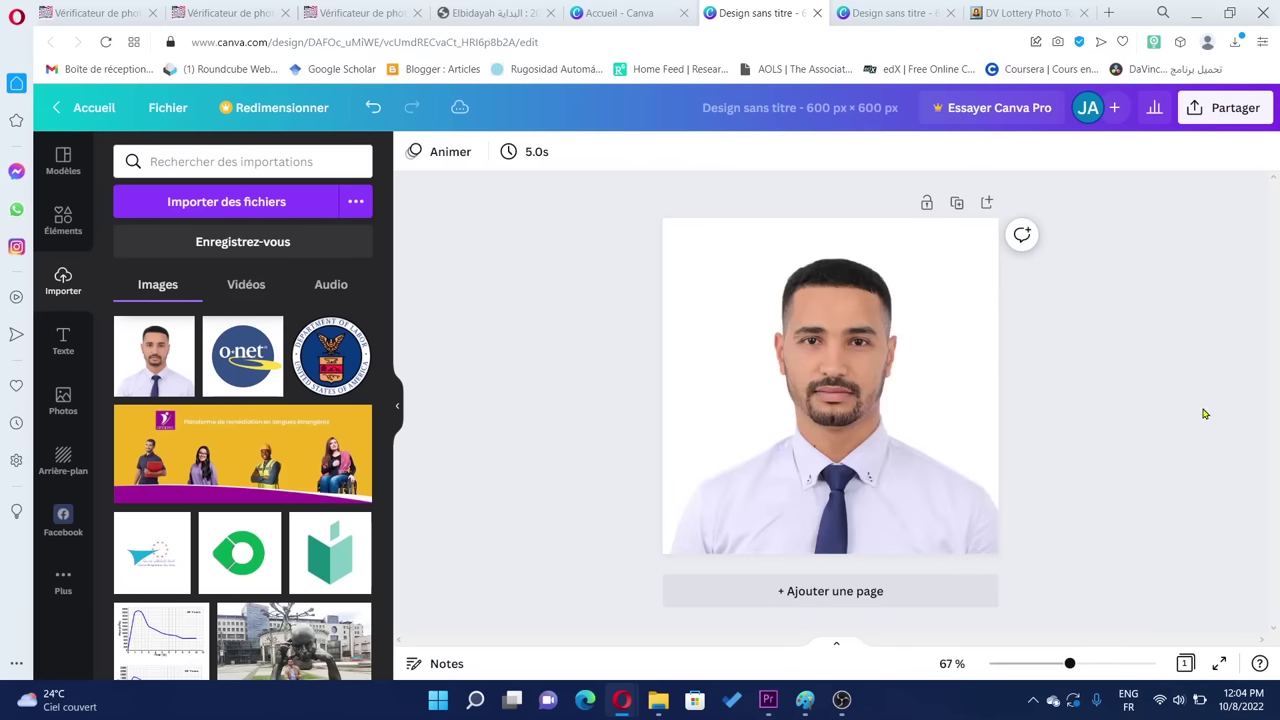
double_click(858, 465)
left_click(1040, 520)
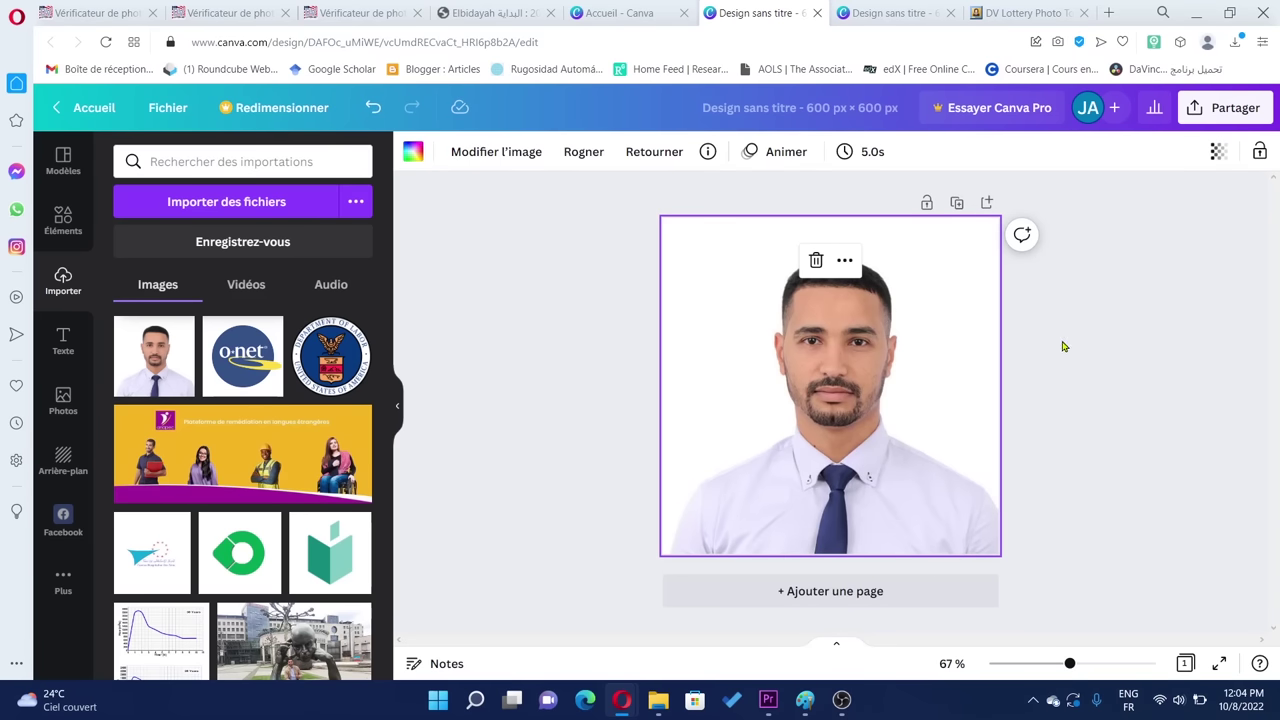
left_click(1167, 388)
left_click(885, 409)
key("Delete")
Step: Insert the uploaded portrait photo again and enlarge it to fill the whole 600 × 600 px page
left_click(154, 356)
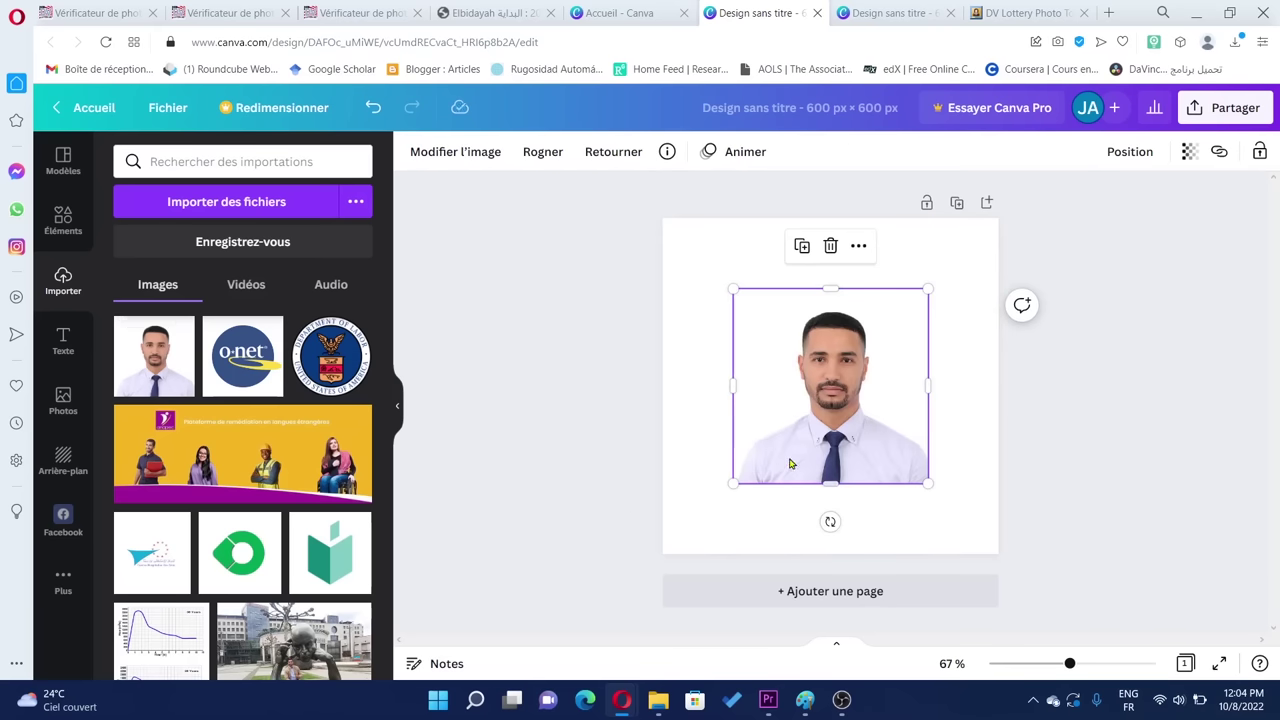
left_click_drag(733, 485, 665, 550)
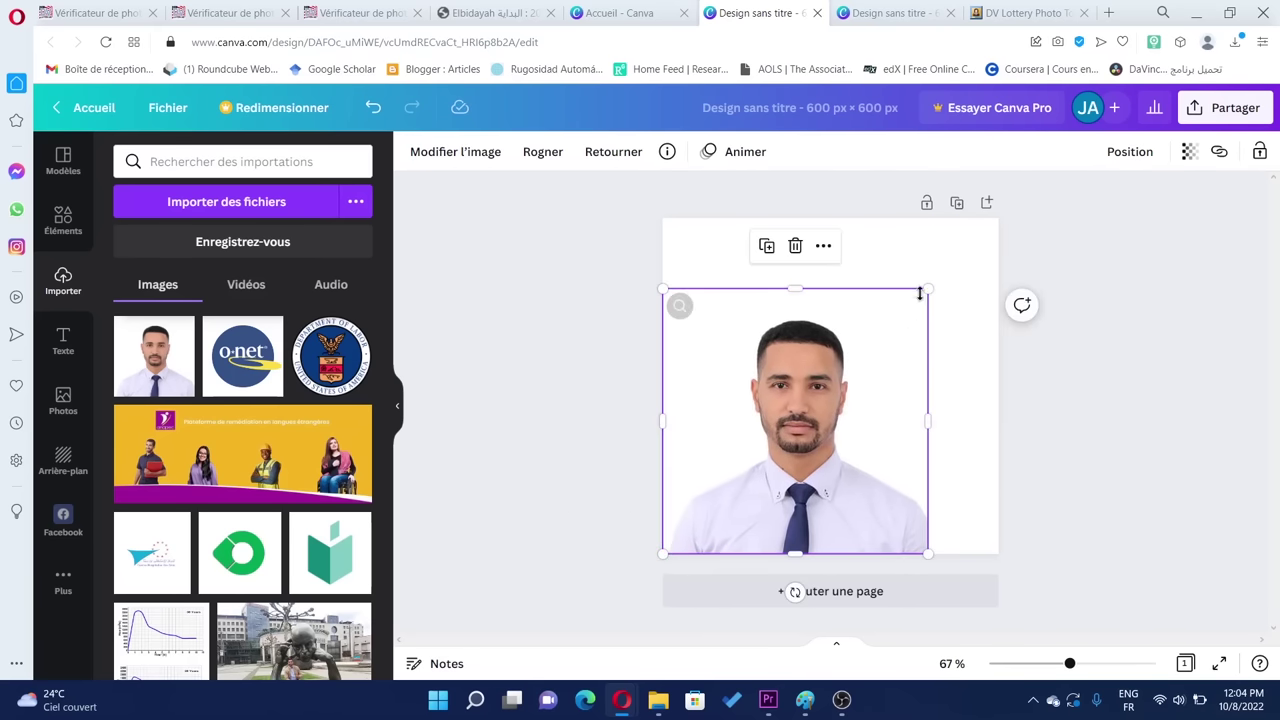
left_click_drag(927, 289, 998, 218)
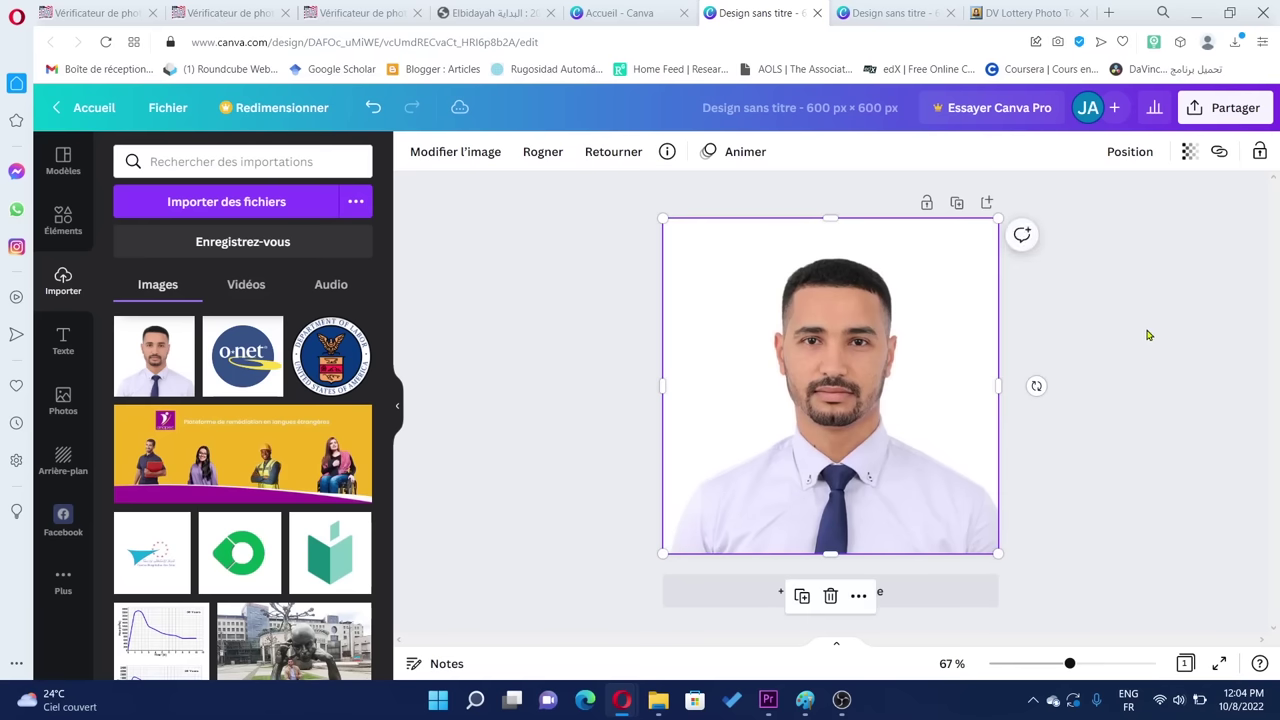
left_click(1148, 335)
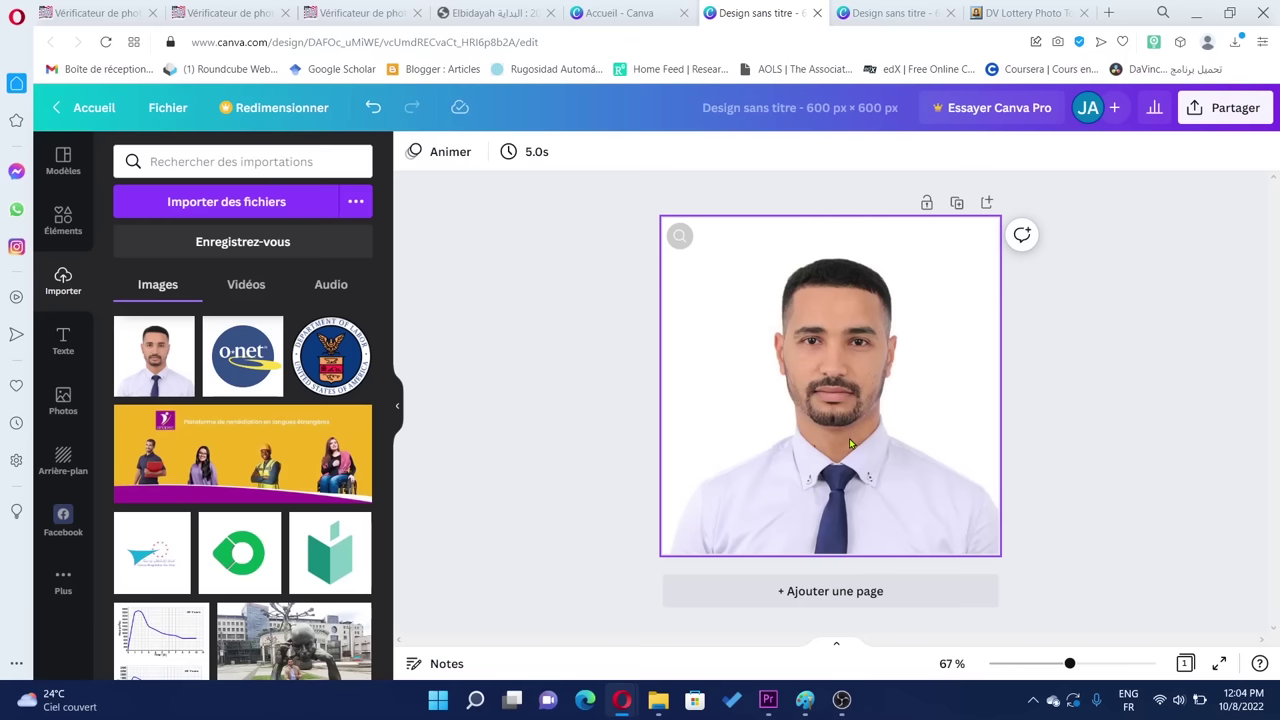
Step: Check the required image format in the photo requirements article and set the design's download file type to JPG
left_click(1198, 120)
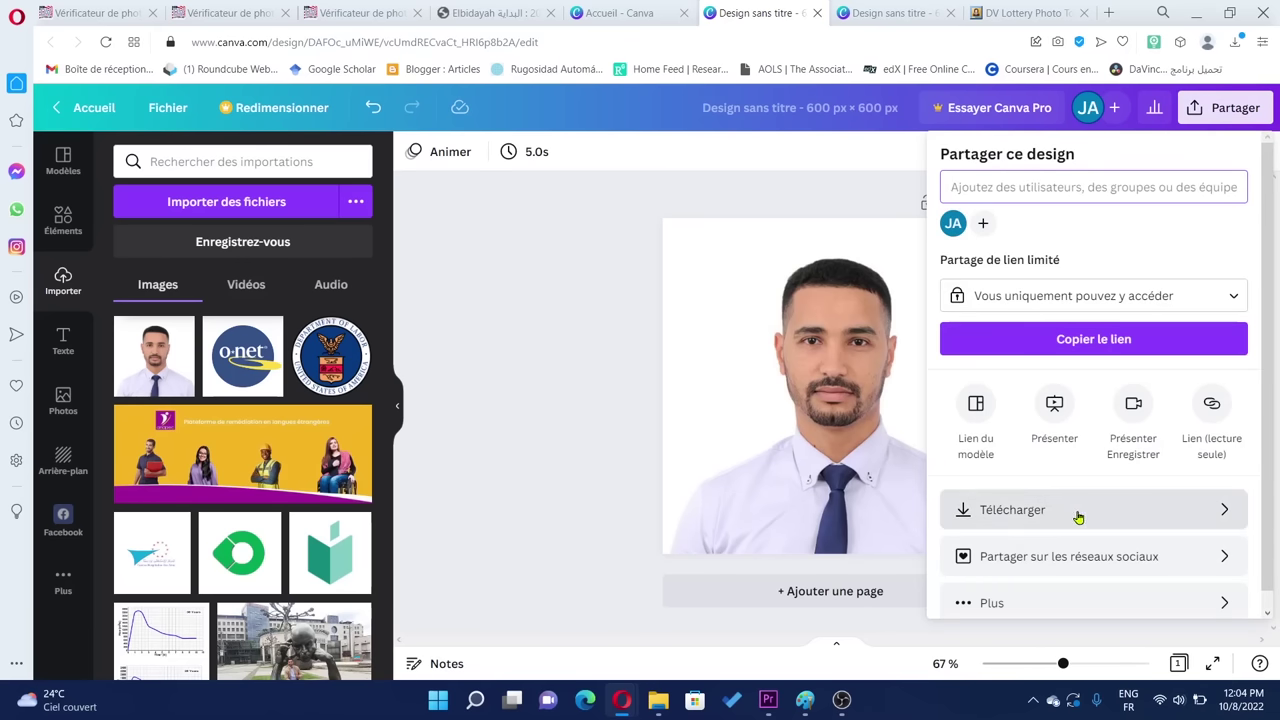
left_click(1135, 515)
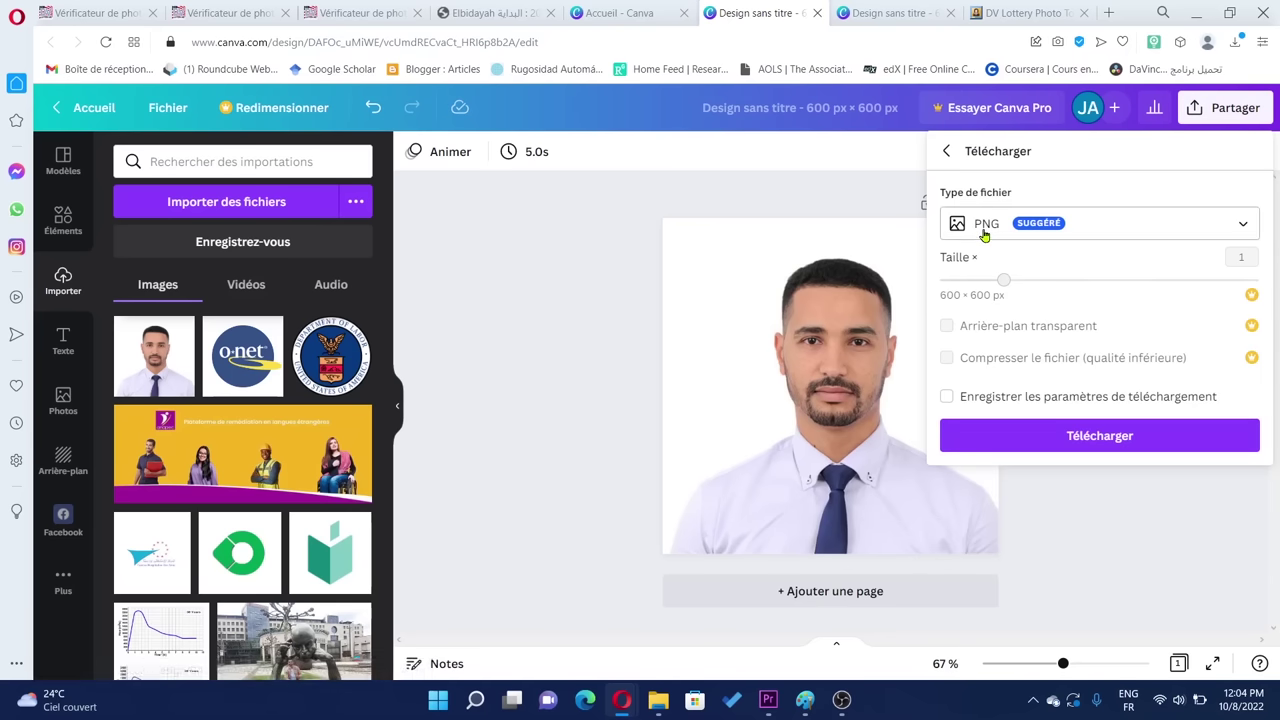
left_click(490, 12)
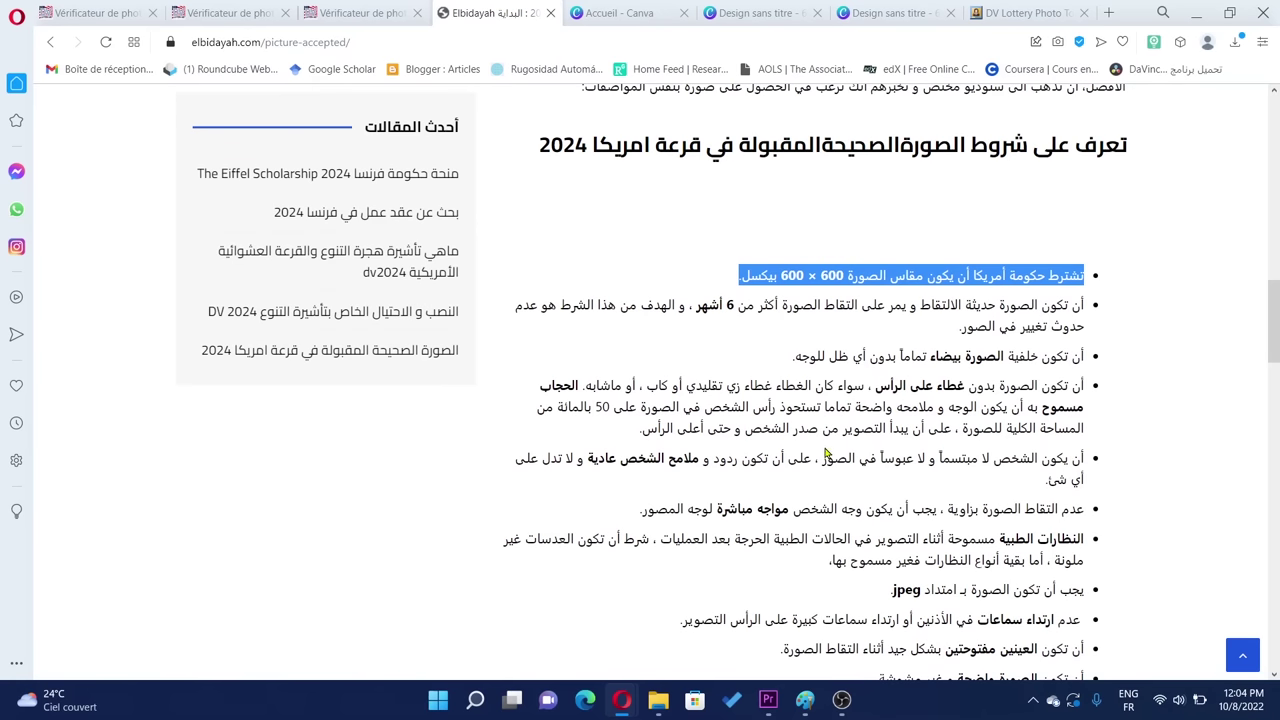
double_click(903, 590)
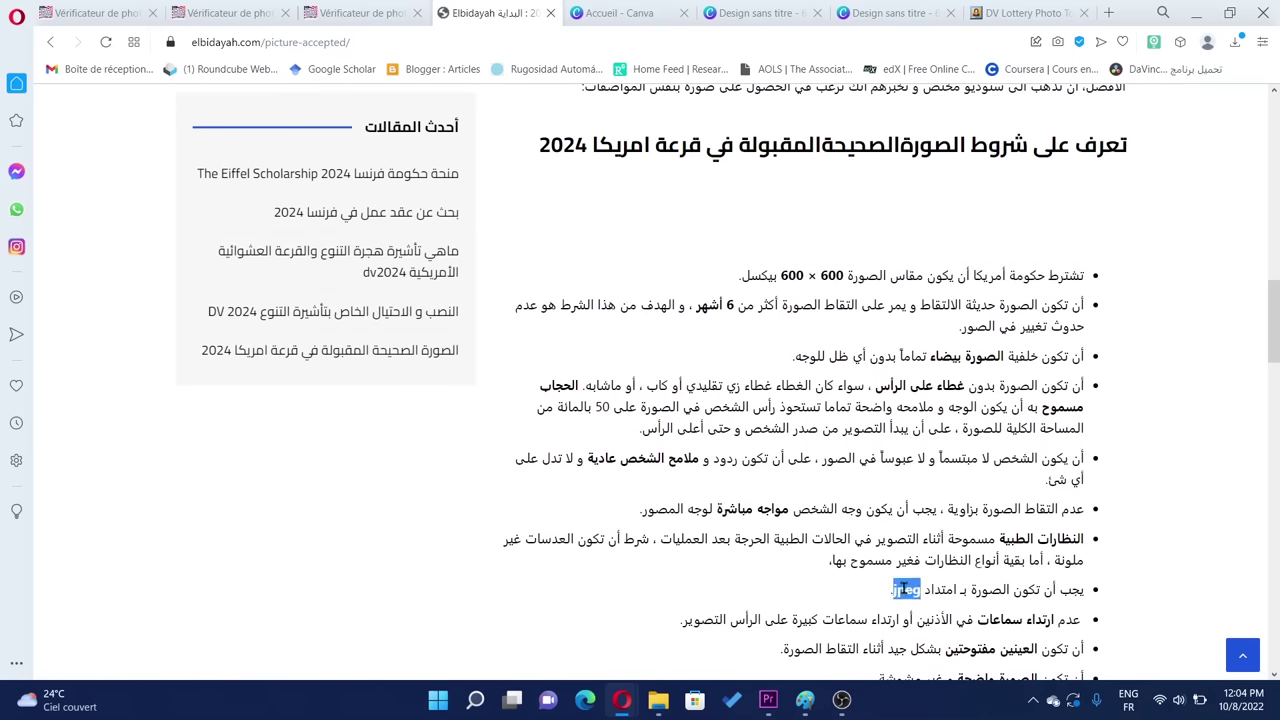
left_click(760, 12)
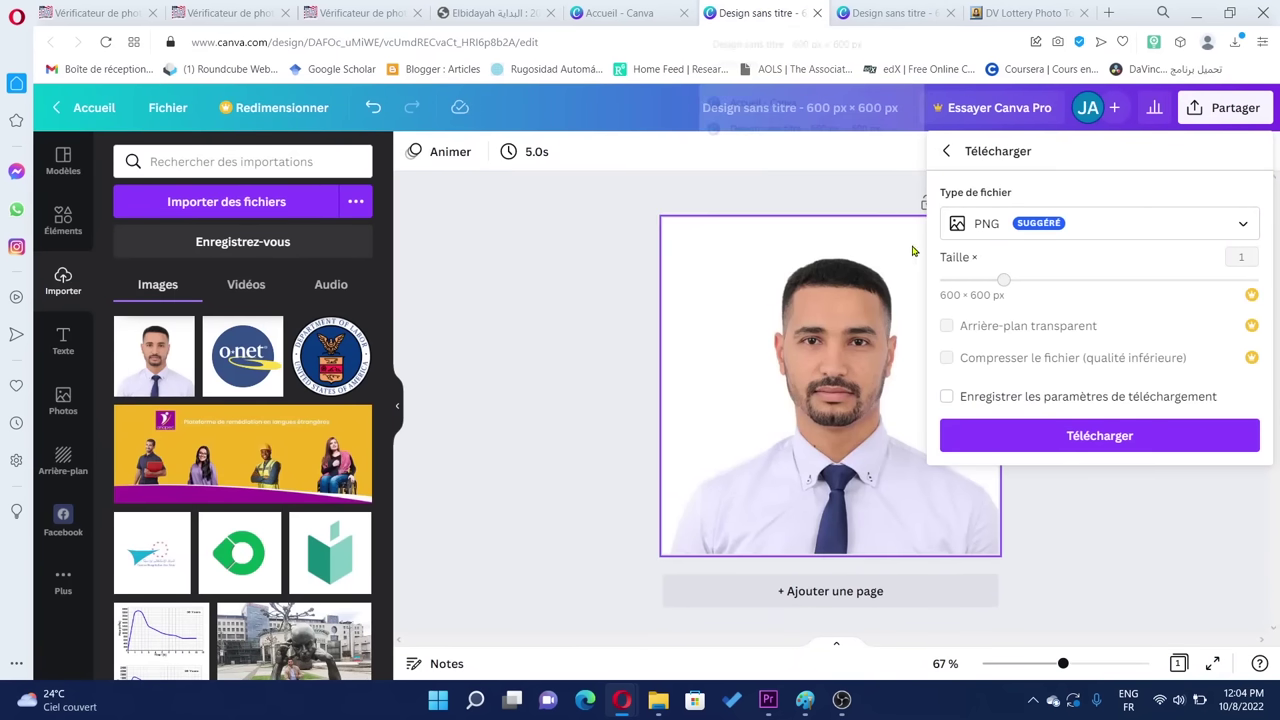
left_click(1014, 226)
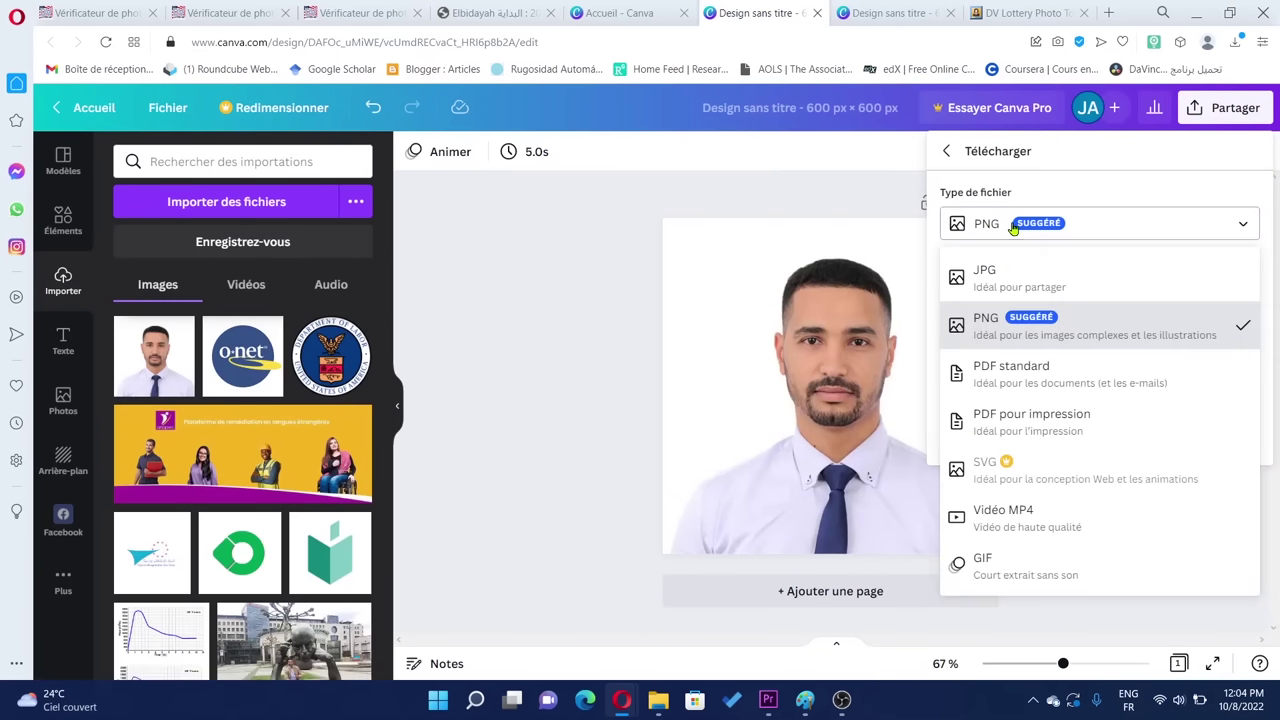
left_click(1016, 281)
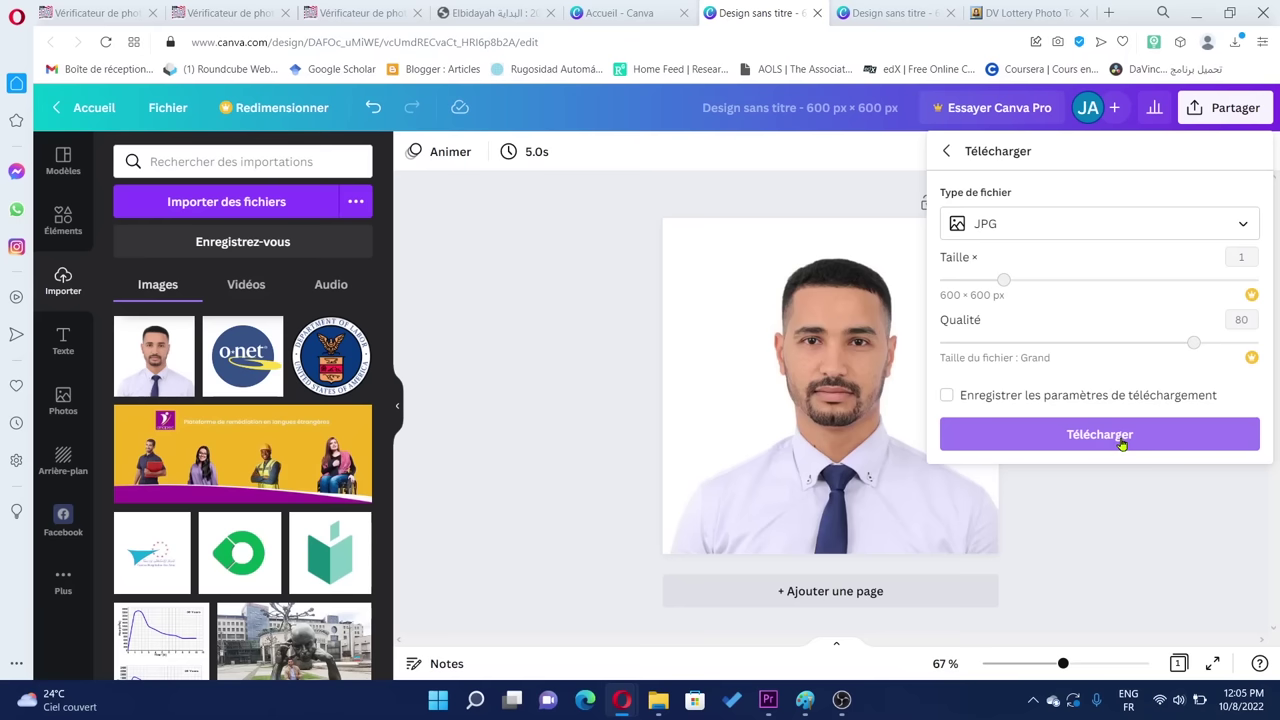
Step: Switch to Paint, close the frontmost portrait image without saving, and bring up the other open portrait image
left_click(365, 12)
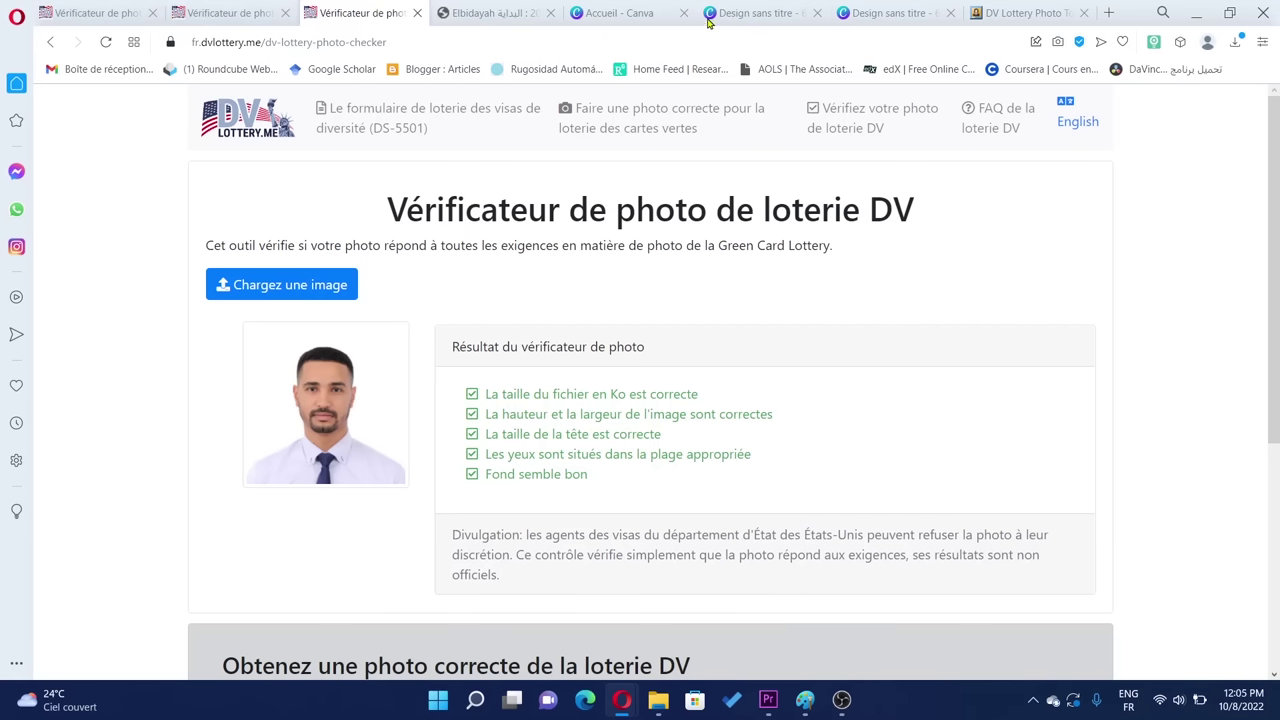
left_click(620, 13)
mouse_move(805, 699)
left_click(690, 640)
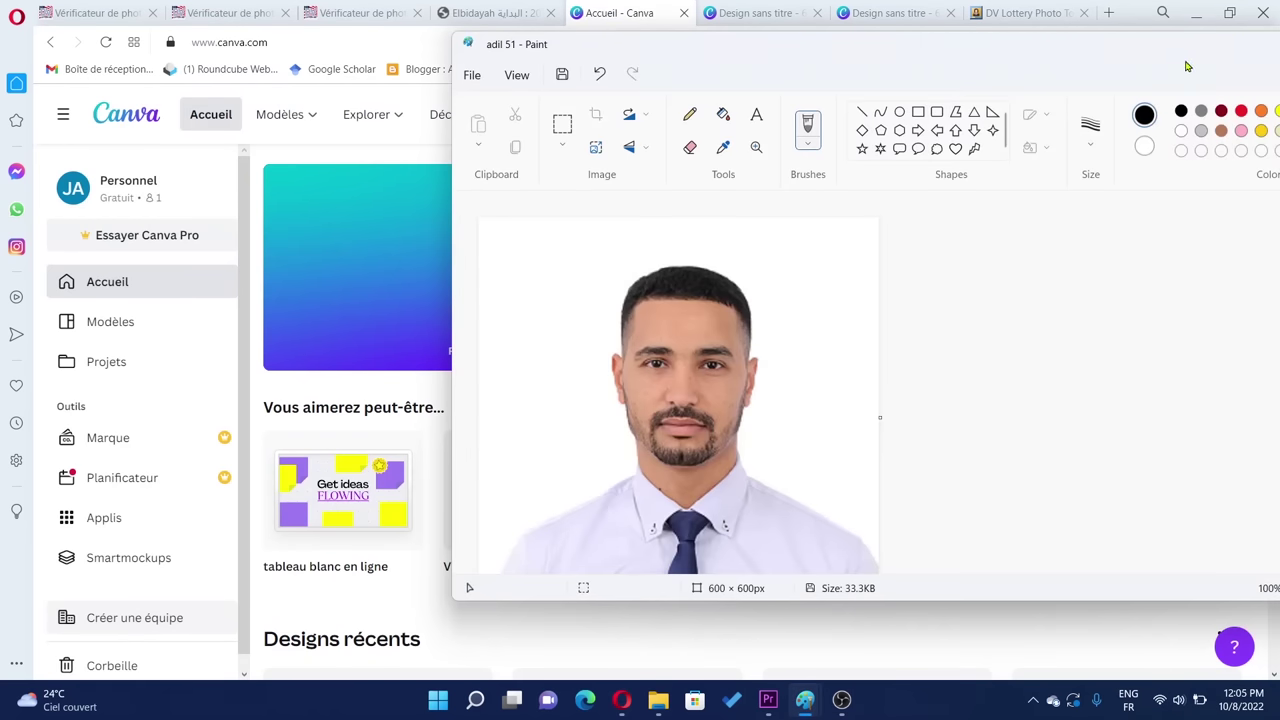
left_click_drag(991, 51, 849, 57)
double_click(849, 57)
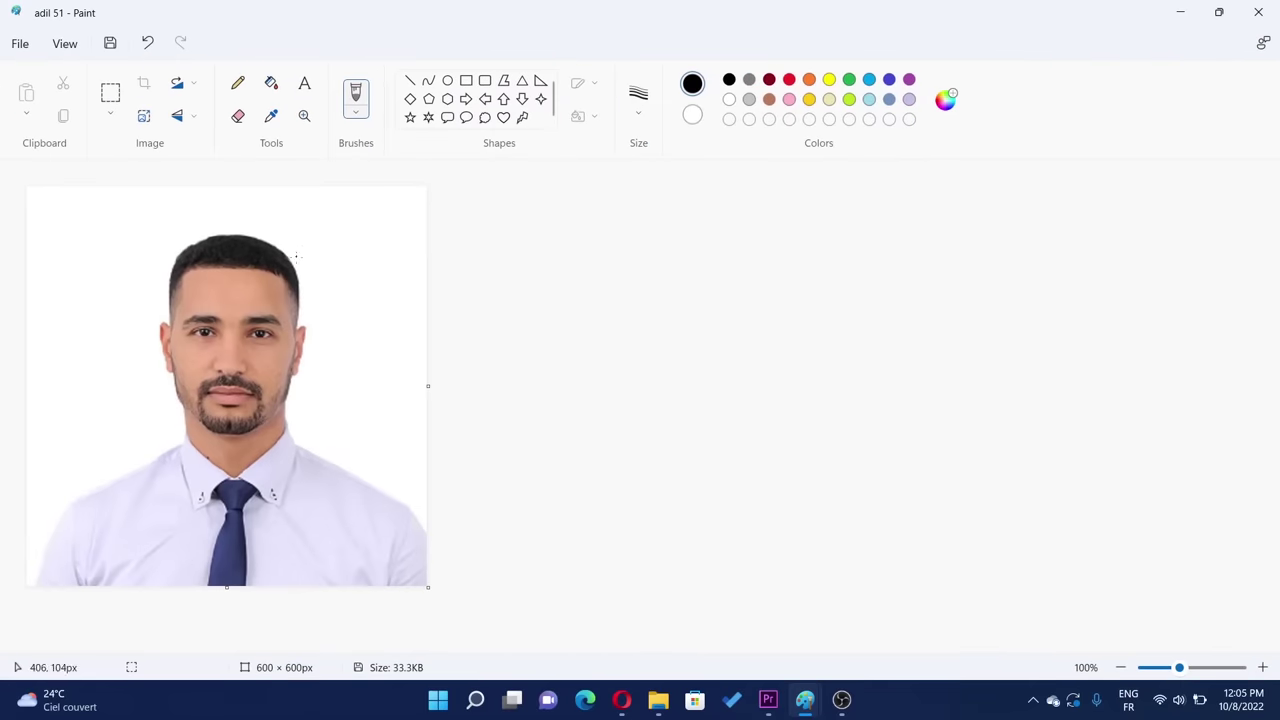
left_click(1258, 12)
left_click(624, 404)
mouse_move(805, 699)
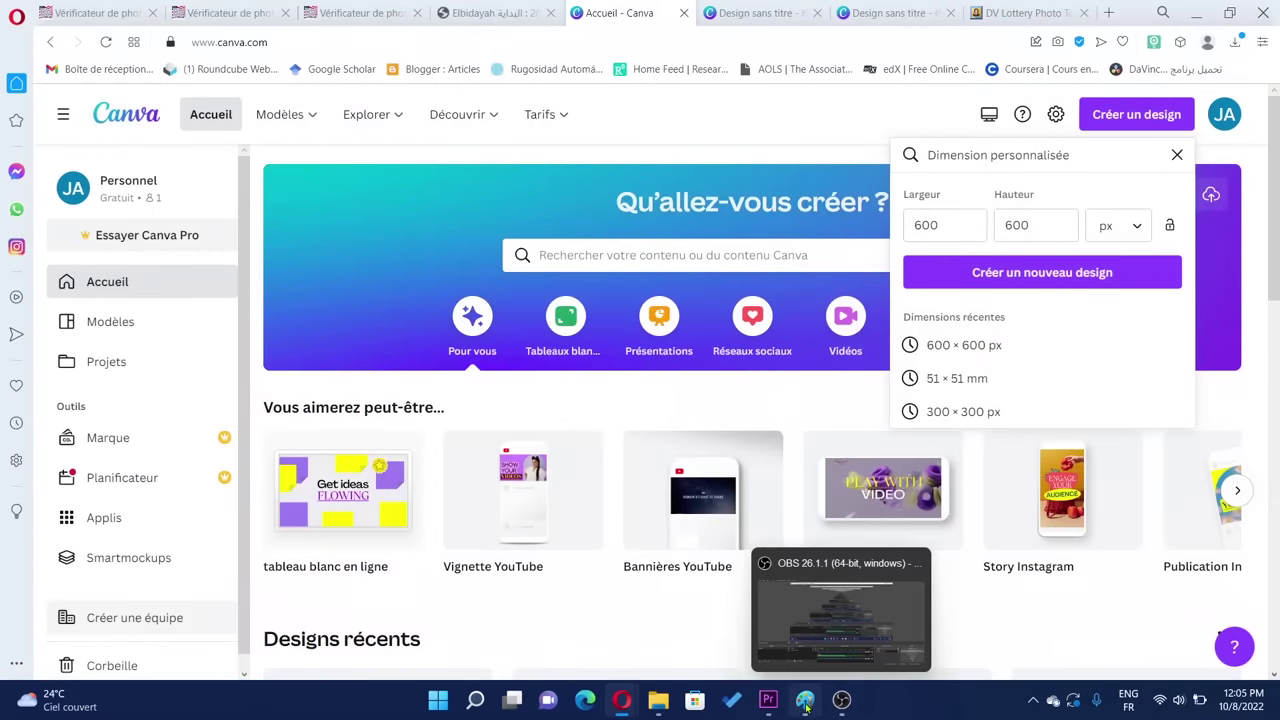
left_click(860, 630)
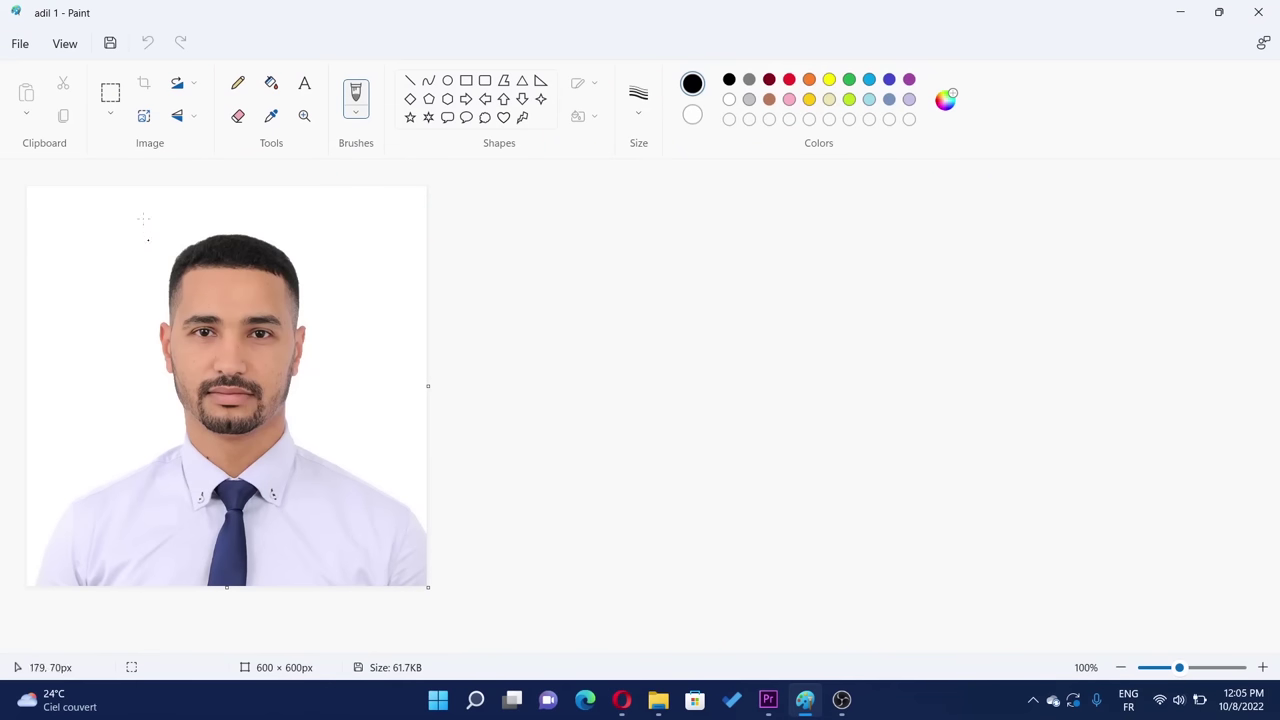
Step: Resize the portrait in pixels to 500 horizontally with the aspect ratio locked
left_click(144, 118)
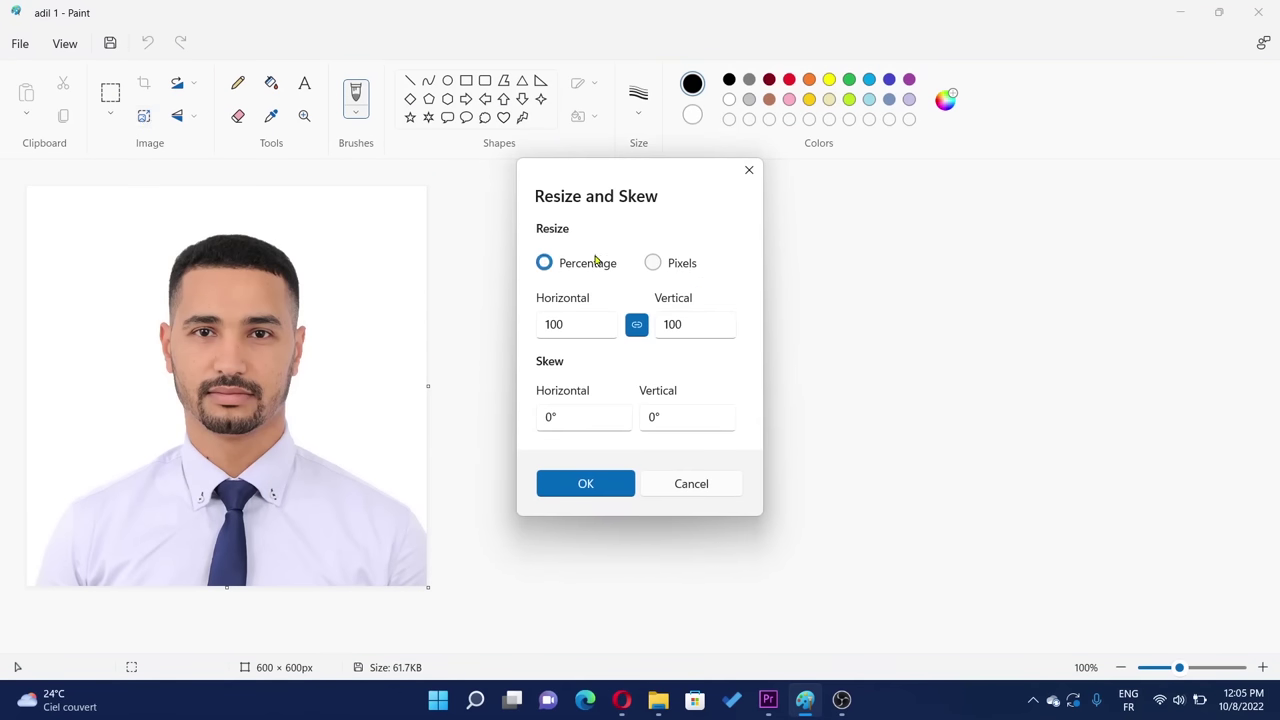
left_click(653, 264)
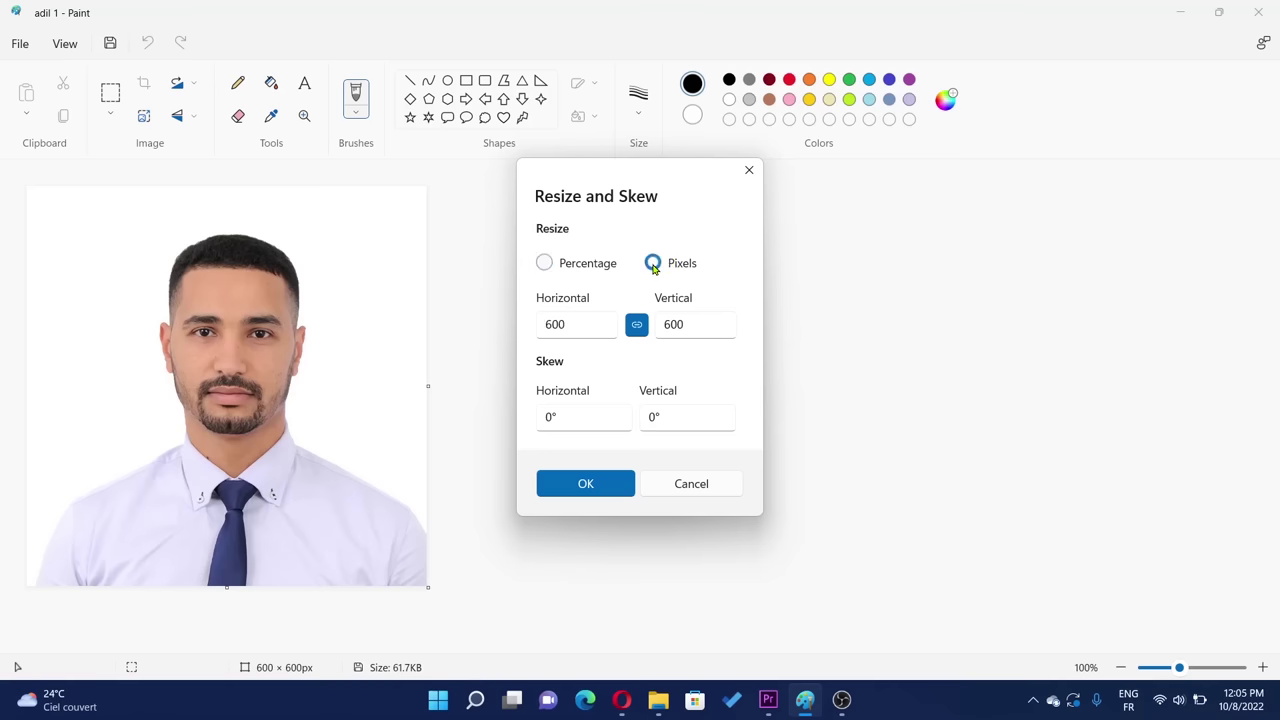
double_click(597, 335)
type("500")
left_click(604, 485)
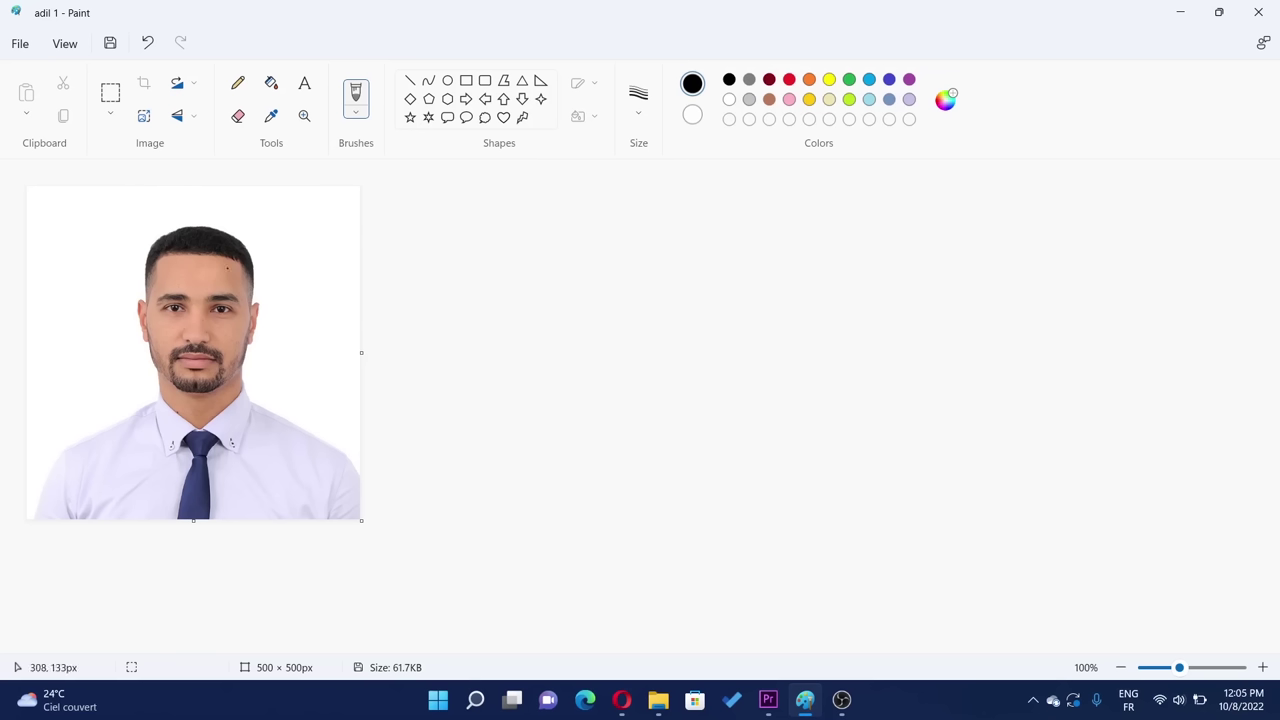
Step: Resize the portrait to 600 × 600 pixels, and save the changes while closing Paint
left_click(143, 116)
left_click(652, 263)
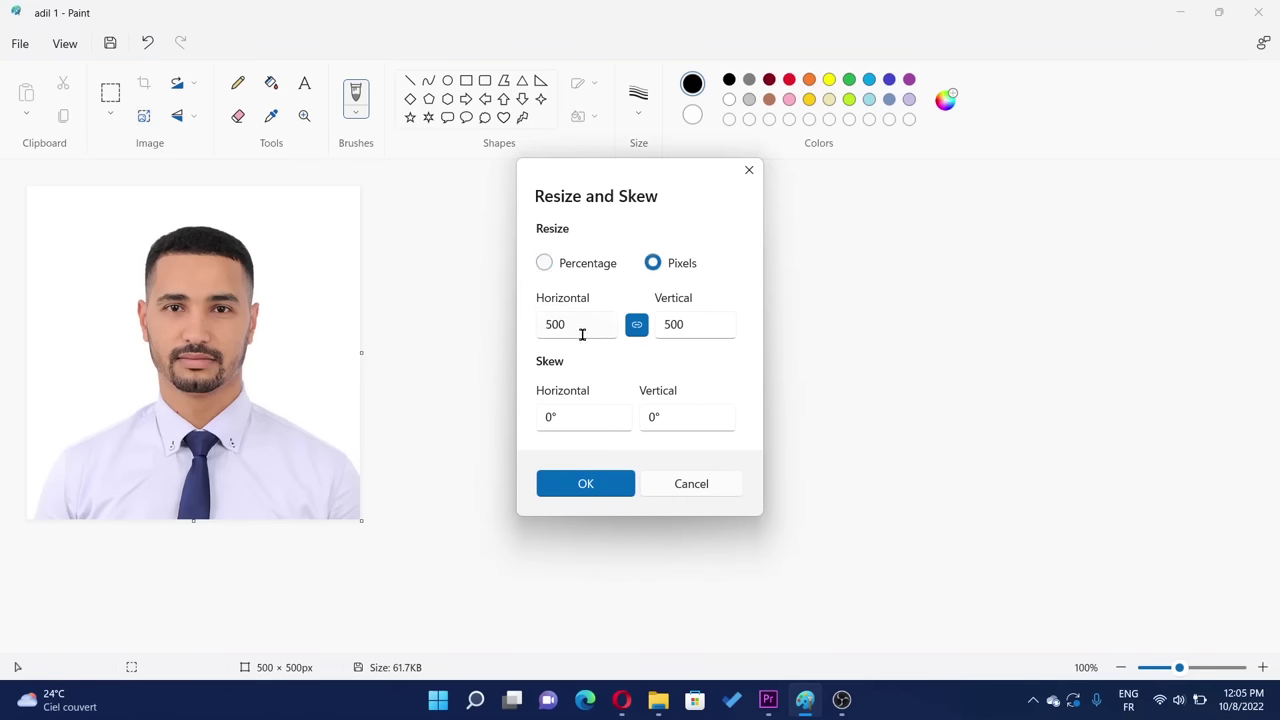
left_click(548, 333)
double_click(548, 327)
type("600")
left_click(600, 486)
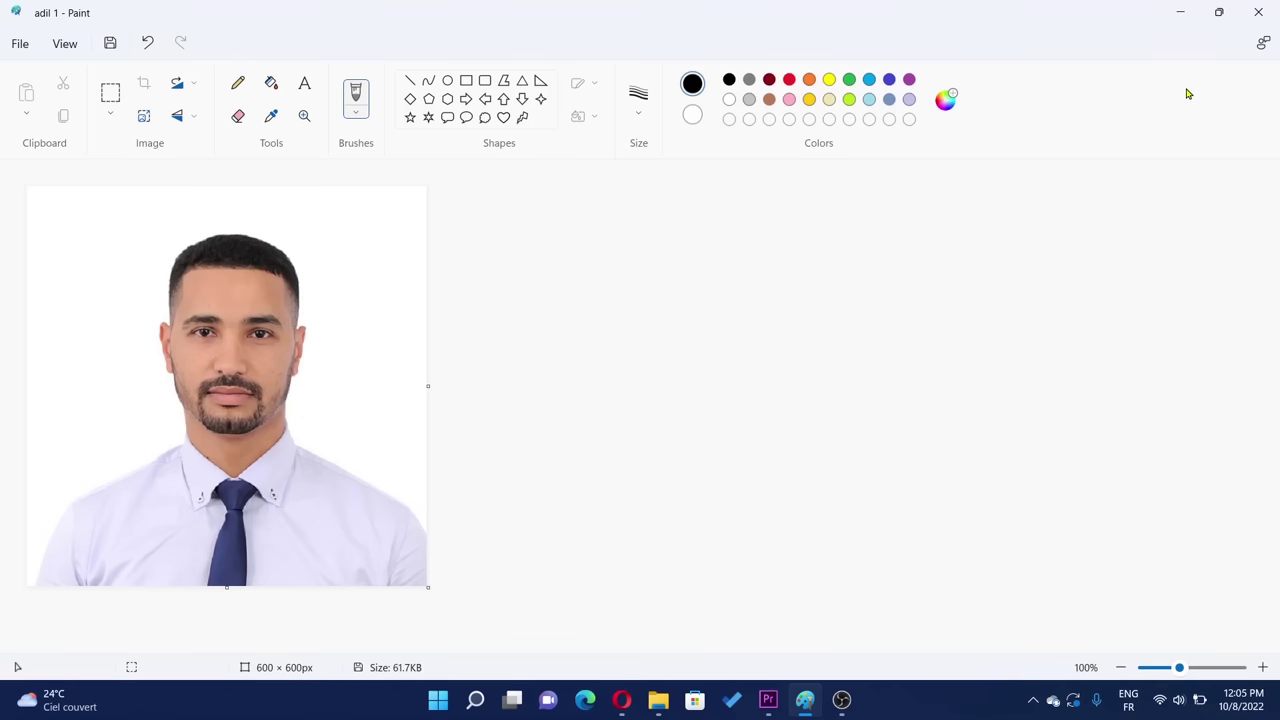
left_click(1256, 18)
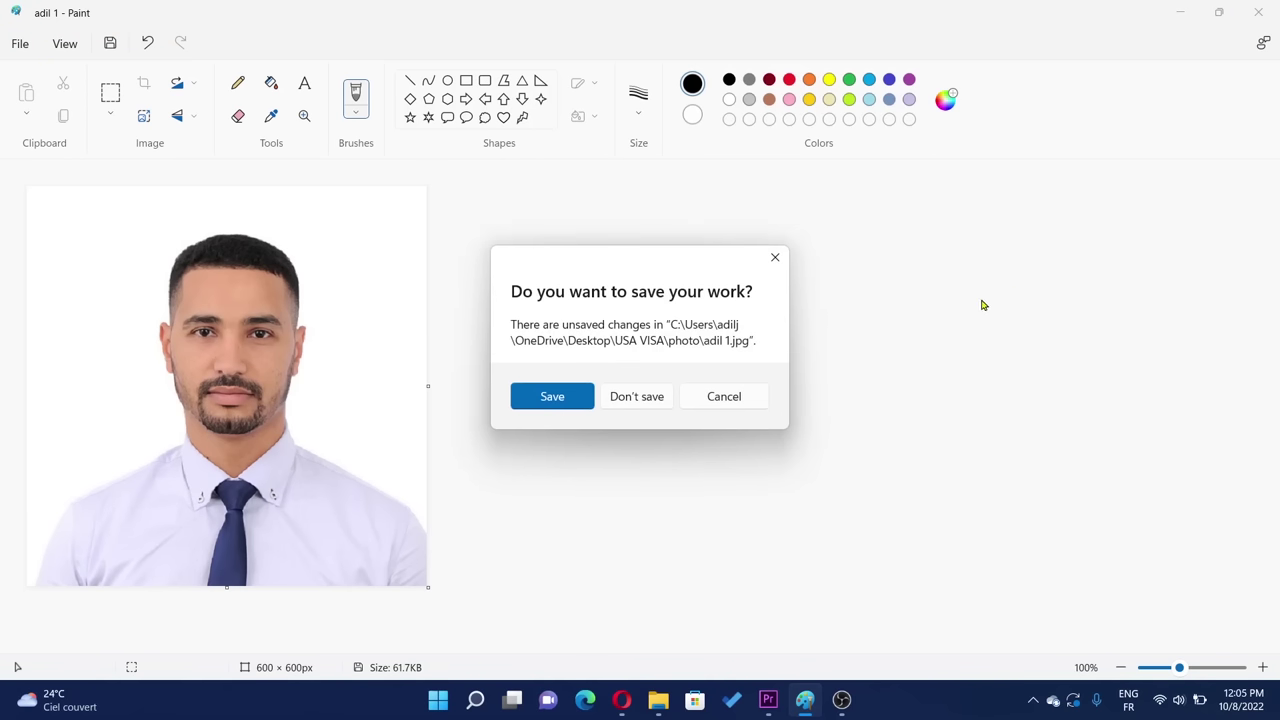
left_click(578, 399)
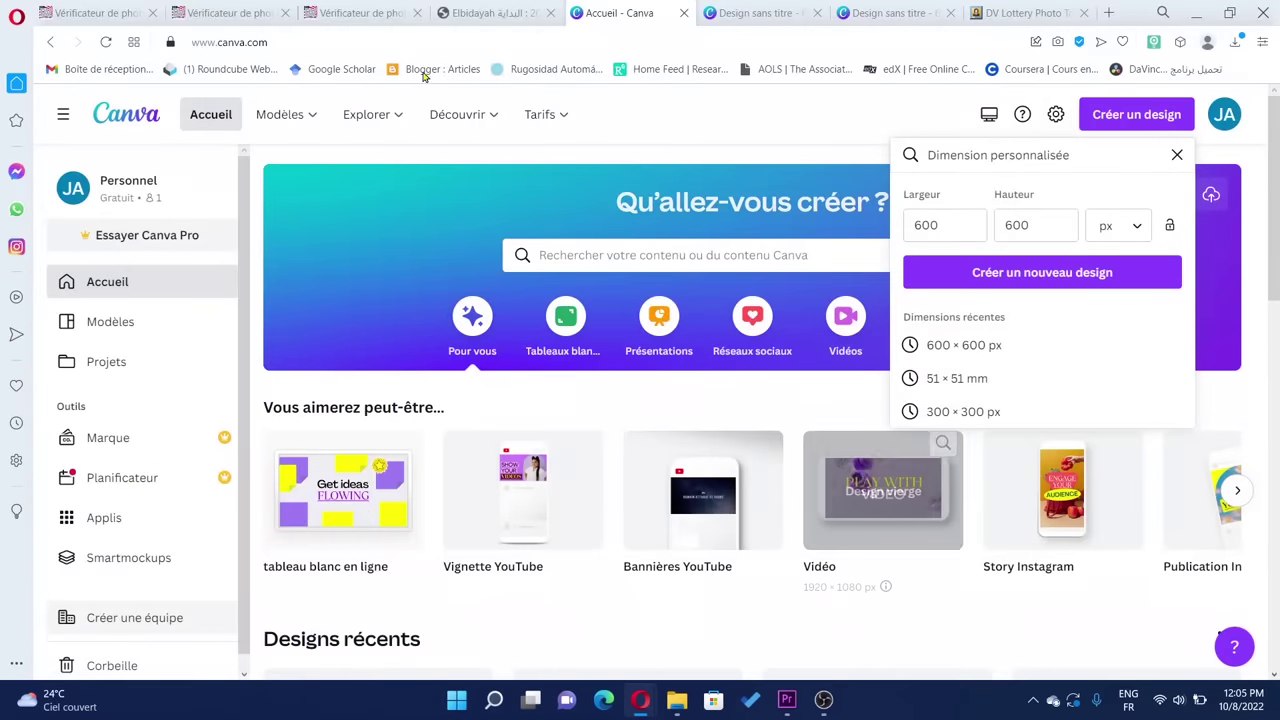
Step: Switch to the DV lottery photo checker page and review the portrait's check results
left_click(340, 12)
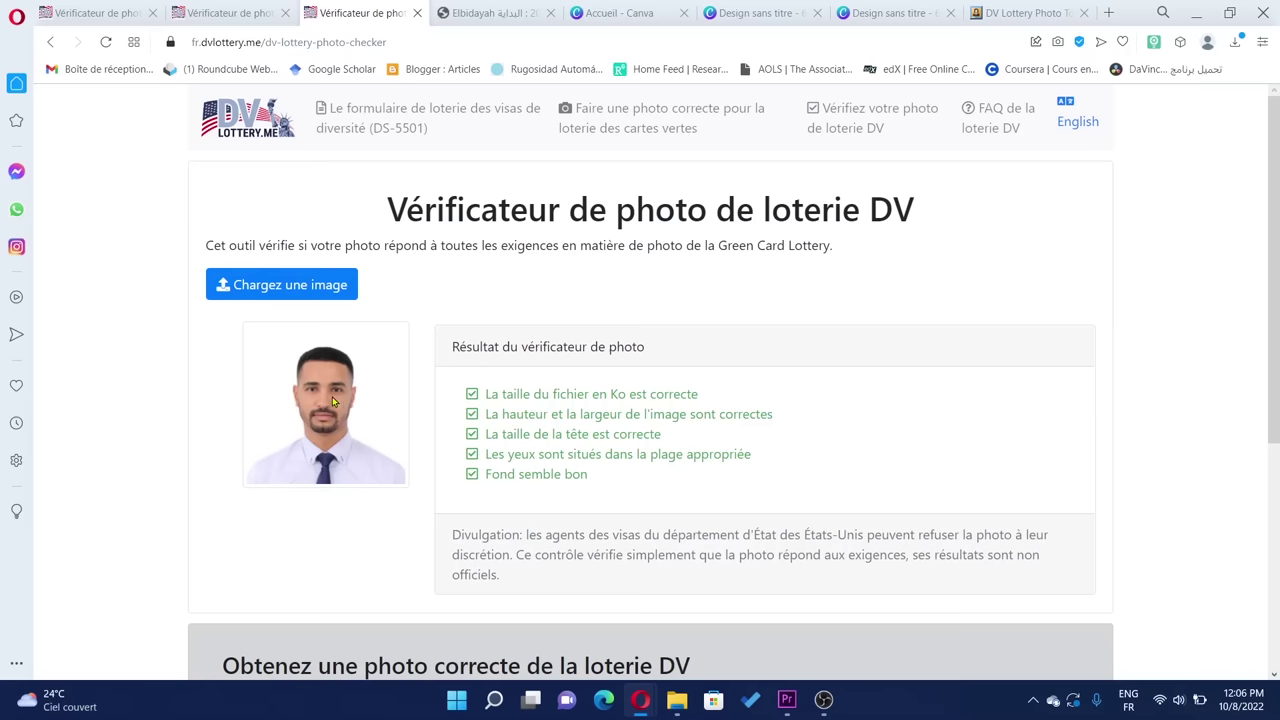
scroll(462, 372, "down", 5)
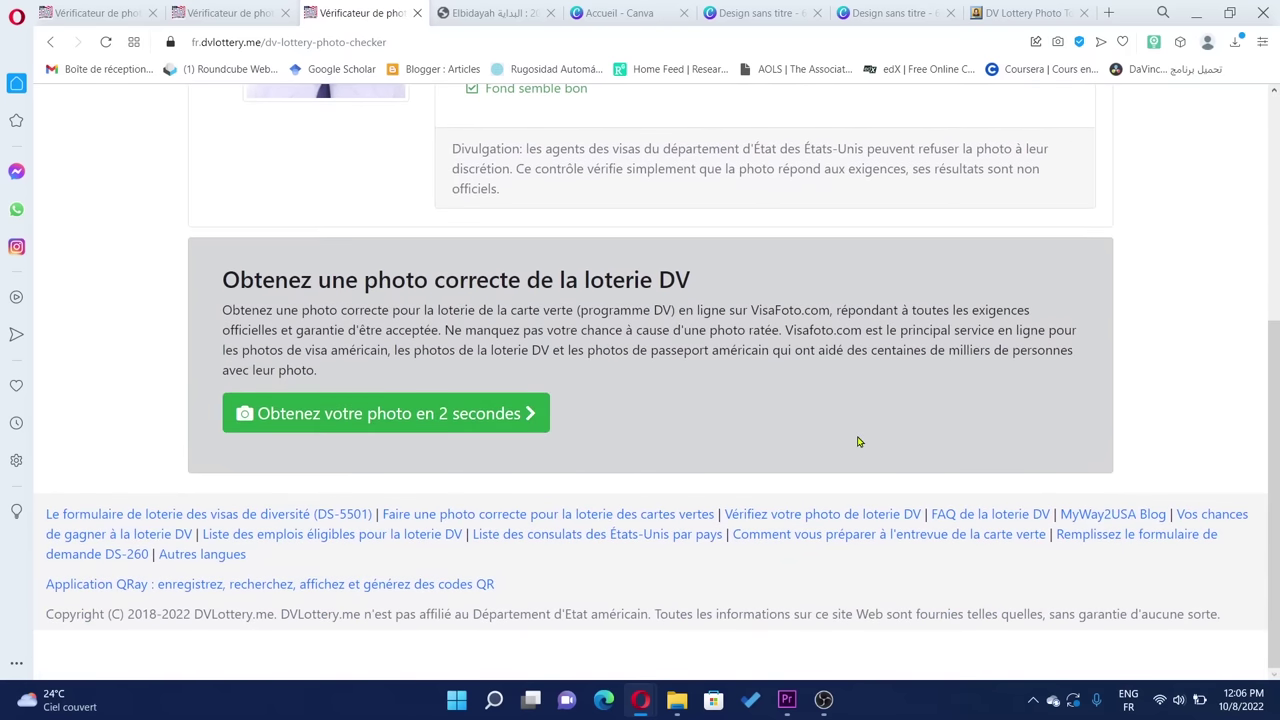
scroll(857, 441, "up", 5)
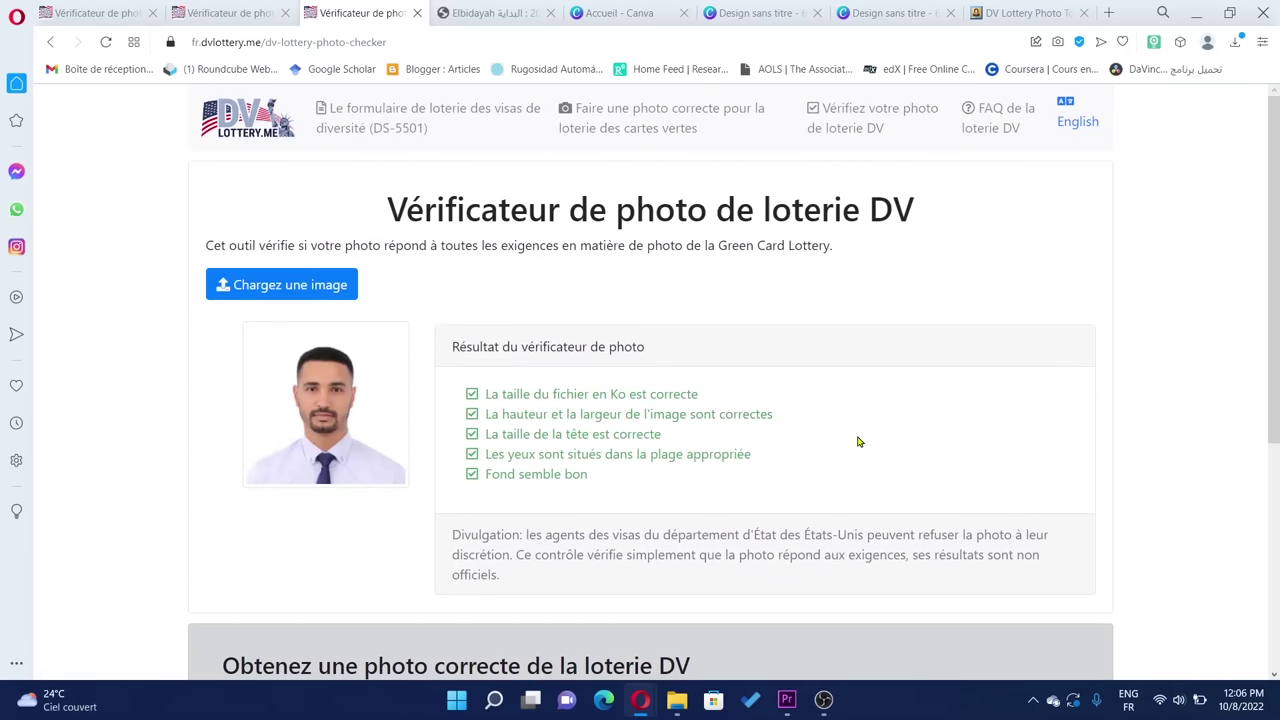